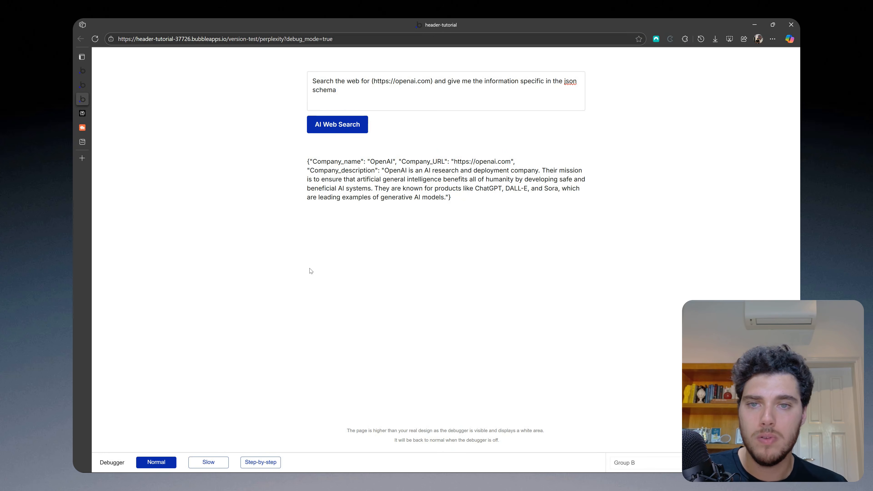
Step: Return to the Bubble editor and review the set-state action in the AI Web Search button's workflow
{"action": "left_click", "coordinate": [86, 86]}
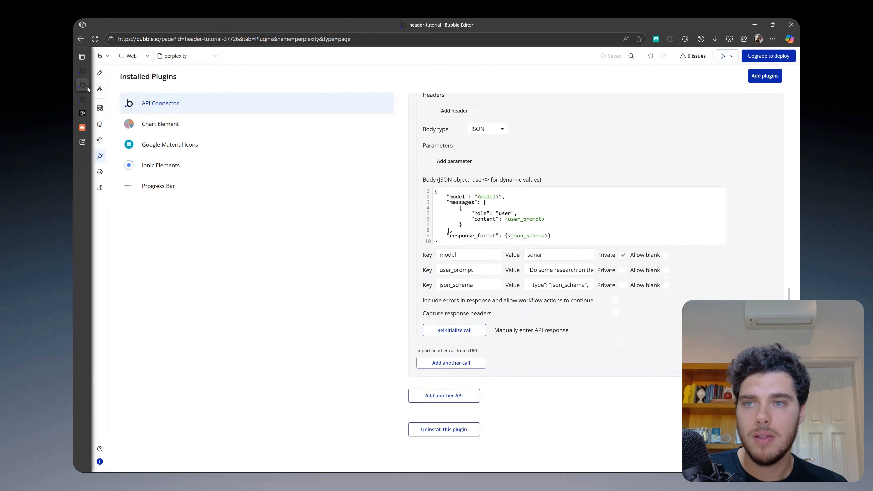
{"action": "left_click", "coordinate": [100, 89]}
{"action": "left_click", "coordinate": [514, 167]}
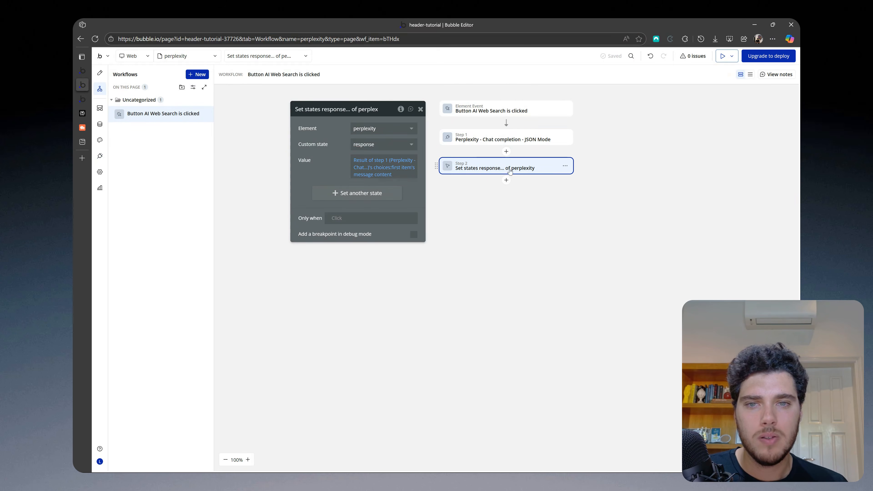
Step: Create a new data type named Company
{"action": "left_click", "coordinate": [99, 124]}
{"action": "left_click", "coordinate": [230, 240]}
{"action": "type", "text": "Company"}
{"action": "left_click", "coordinate": [258, 280]}
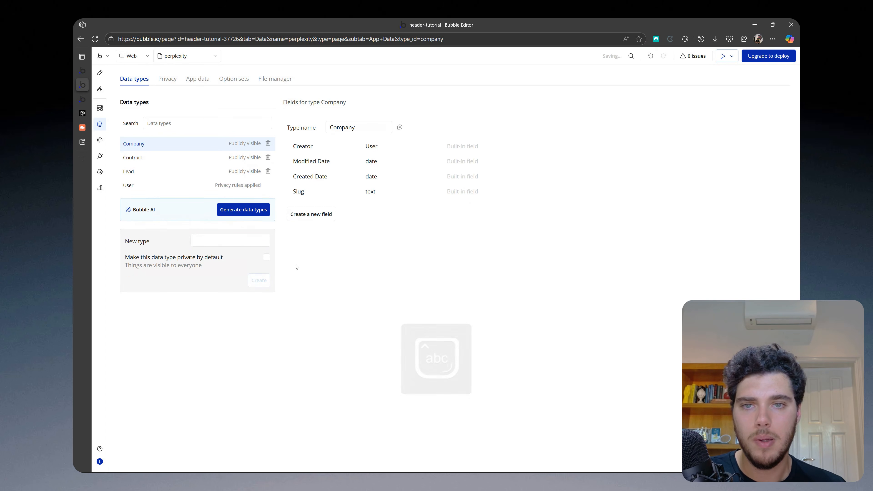
Step: Add a text field named Company Name to the Company data type
{"action": "left_click", "coordinate": [310, 216]}
{"action": "left_click", "coordinate": [414, 120]}
{"action": "type", "text": "Company Name"}
{"action": "left_click", "coordinate": [442, 147]}
{"action": "left_click", "coordinate": [485, 186]}
Step: Add a text field named Company URL to the Company data type
{"action": "left_click", "coordinate": [311, 230]}
{"action": "type", "text": "Company URL"}
{"action": "left_click", "coordinate": [441, 149]}
{"action": "type", "text": "text"}
{"action": "left_click", "coordinate": [417, 172]}
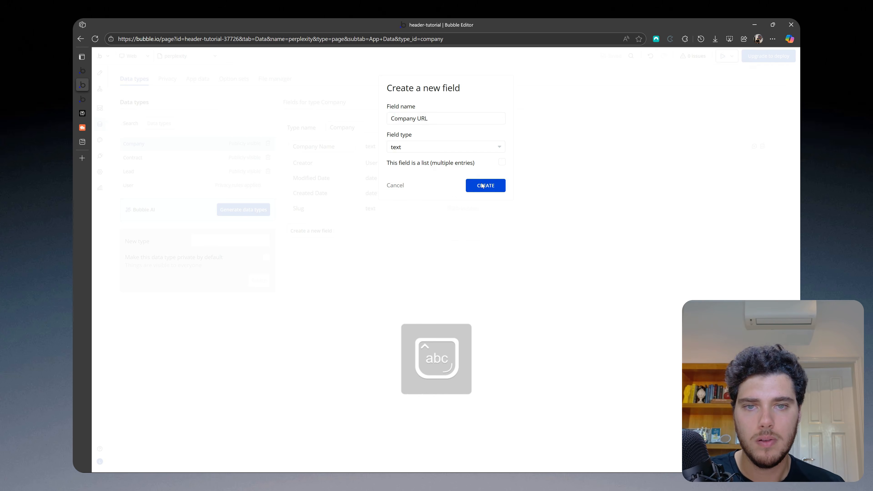
{"action": "left_click", "coordinate": [482, 186]}
Step: Add a text field named Company Description to the Company data type
{"action": "left_click", "coordinate": [310, 247]}
{"action": "key", "text": "Caps_Lock"}
{"action": "type", "text": "D"}
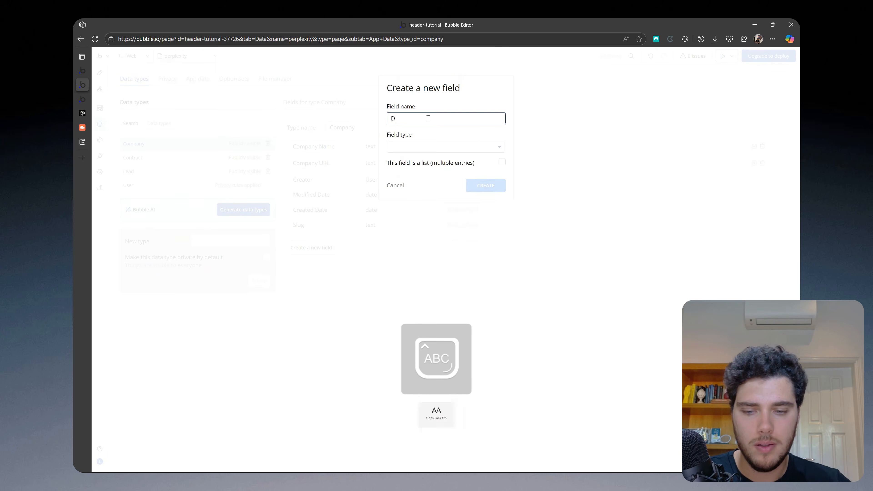
{"action": "key", "text": "BackSpace"}
{"action": "key", "text": "Caps_Lock"}
{"action": "type", "text": "Company Description"}
{"action": "left_click", "coordinate": [446, 146]}
{"action": "type", "text": "text"}
{"action": "left_click", "coordinate": [416, 171]}
{"action": "left_click", "coordinate": [486, 186]}
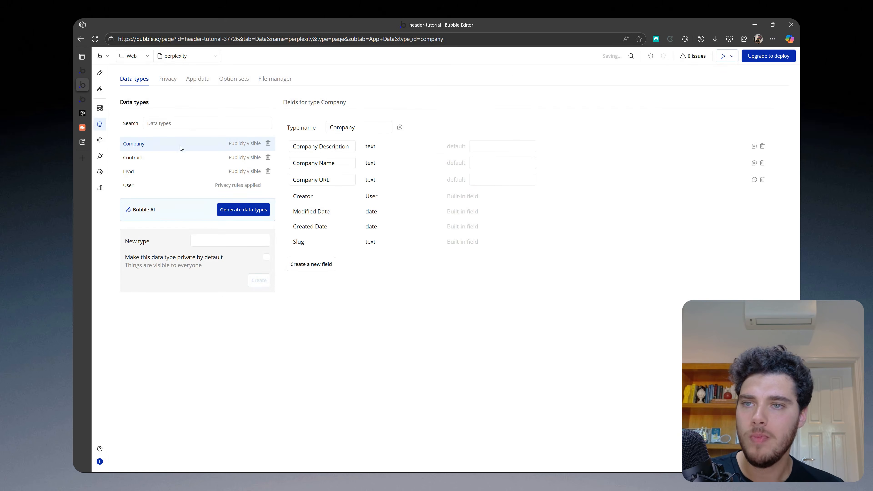
Step: Append an action to the AI Web Search button's workflow that creates a new Company, including all of its fields
{"action": "left_click", "coordinate": [99, 78]}
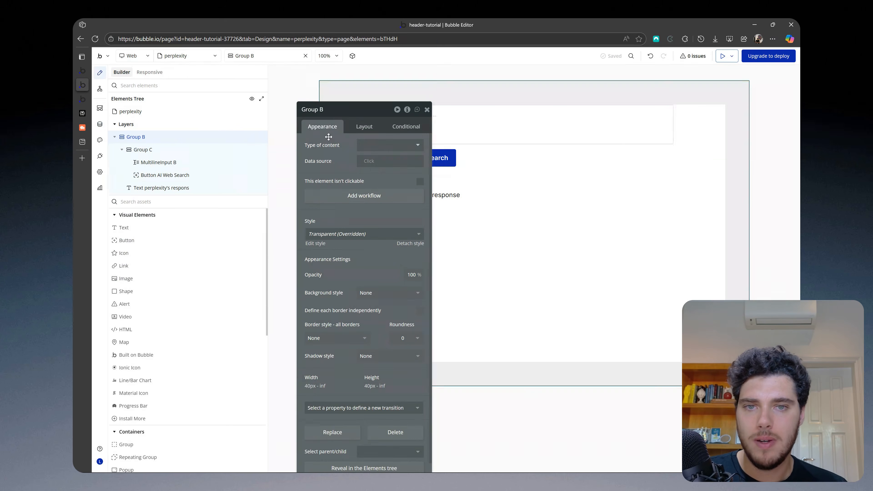
{"action": "left_click", "coordinate": [444, 161]}
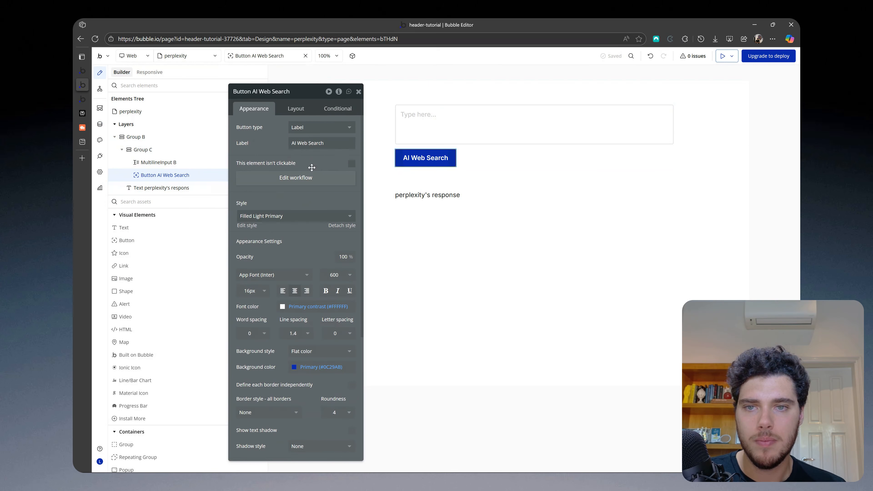
{"action": "left_click", "coordinate": [305, 176]}
{"action": "left_click", "coordinate": [506, 180]}
{"action": "left_click", "coordinate": [506, 213]}
{"action": "left_click", "coordinate": [389, 174]}
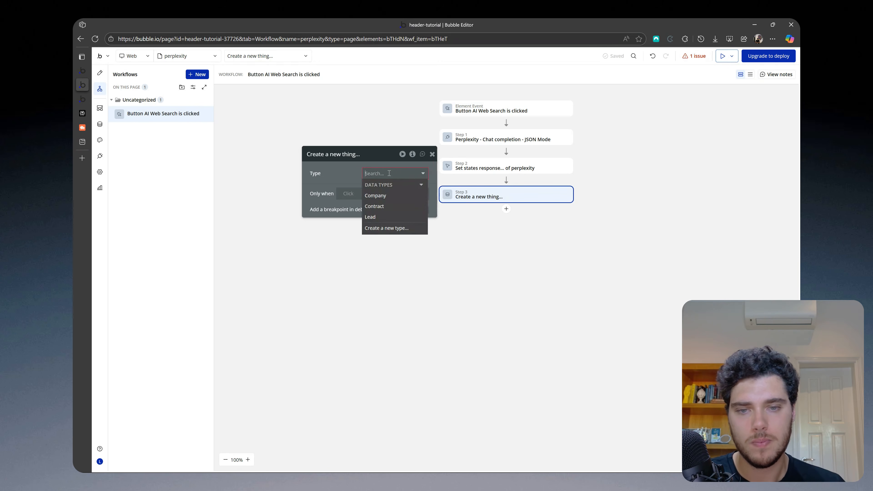
{"action": "type", "text": "compa"}
{"action": "left_click", "coordinate": [378, 196]}
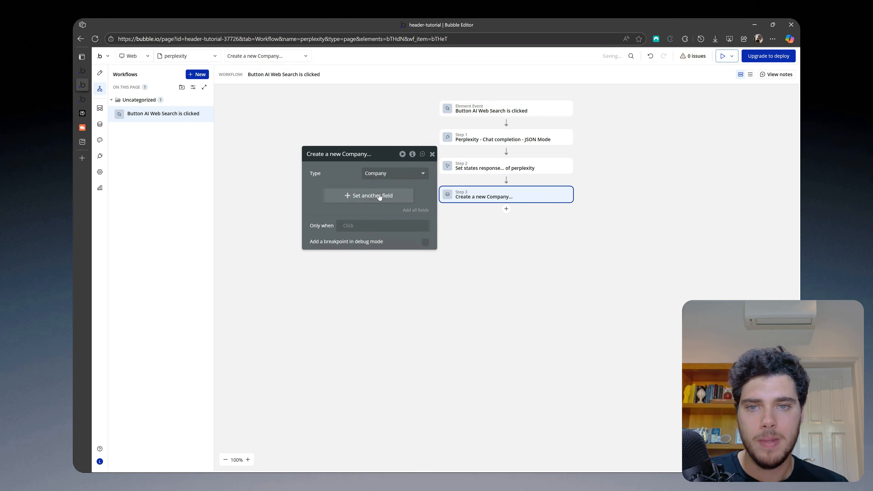
{"action": "left_click_drag", "start_coordinate": [331, 179], "coordinate": [320, 179]}
{"action": "left_click", "coordinate": [401, 210]}
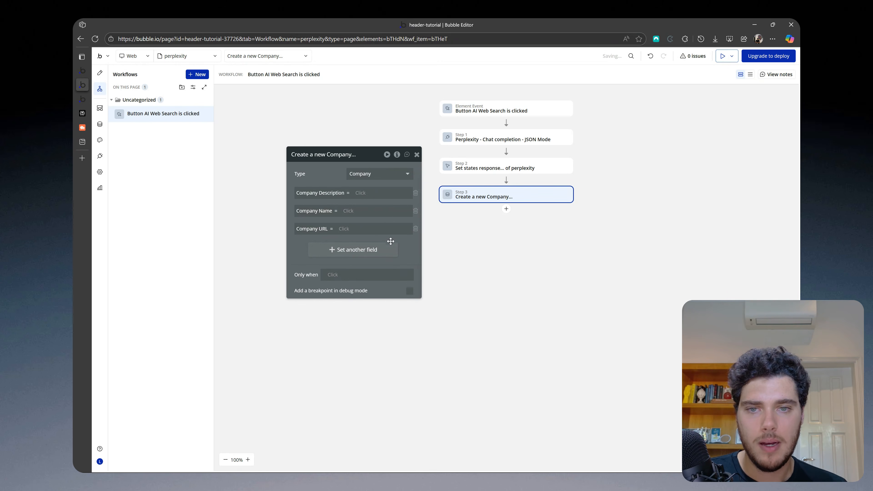
Step: Set Company Description to step 1's first choice's message content, extracted with the regex pattern (?<="Industry":\s*")[^"]+
{"action": "left_click", "coordinate": [382, 183]}
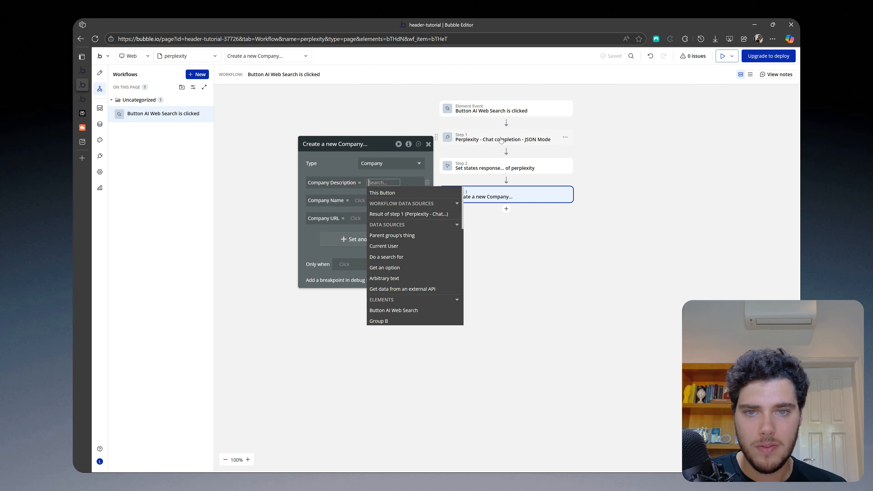
{"action": "left_click", "coordinate": [398, 214]}
{"action": "left_click", "coordinate": [362, 252]}
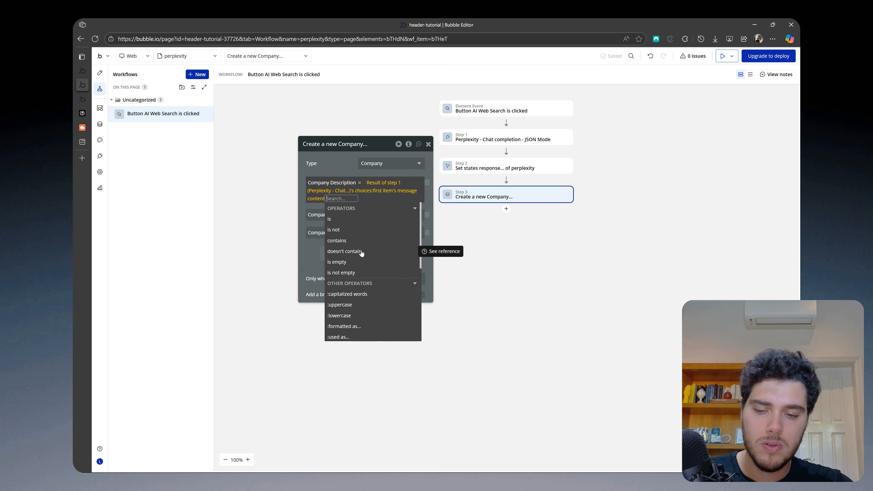
{"action": "type", "text": "extrac"}
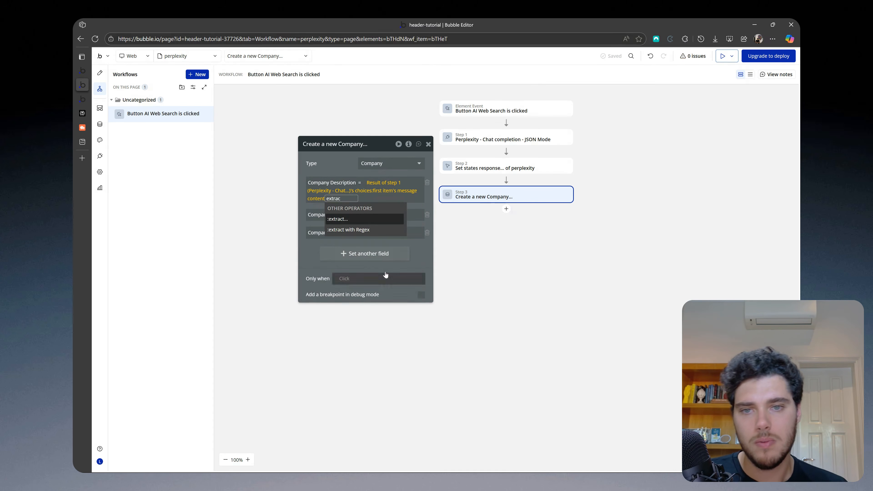
{"action": "left_click", "coordinate": [374, 230]}
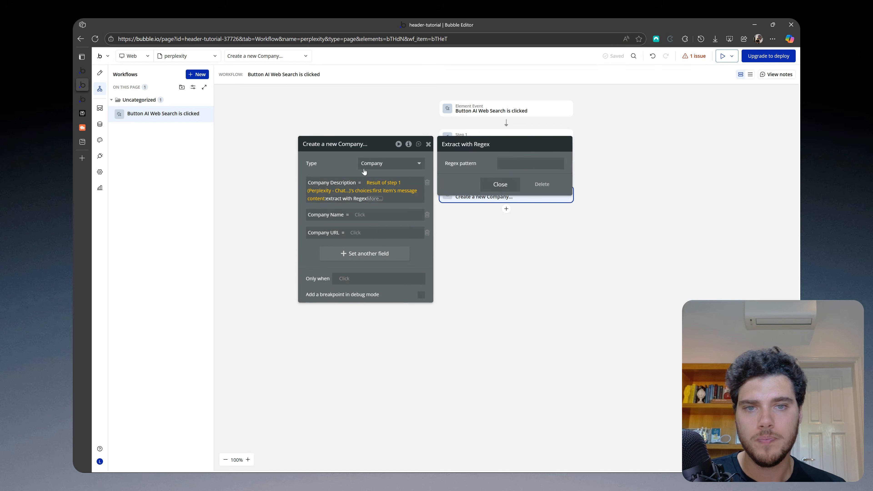
{"action": "left_click", "coordinate": [523, 164]}
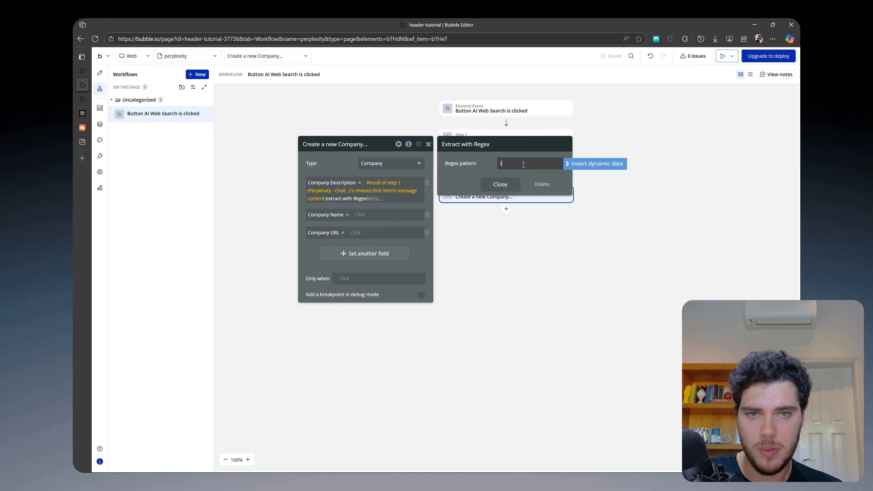
{"action": "type", "text": "(?<=\"Industry\":\\s*\")[^\"]+"}
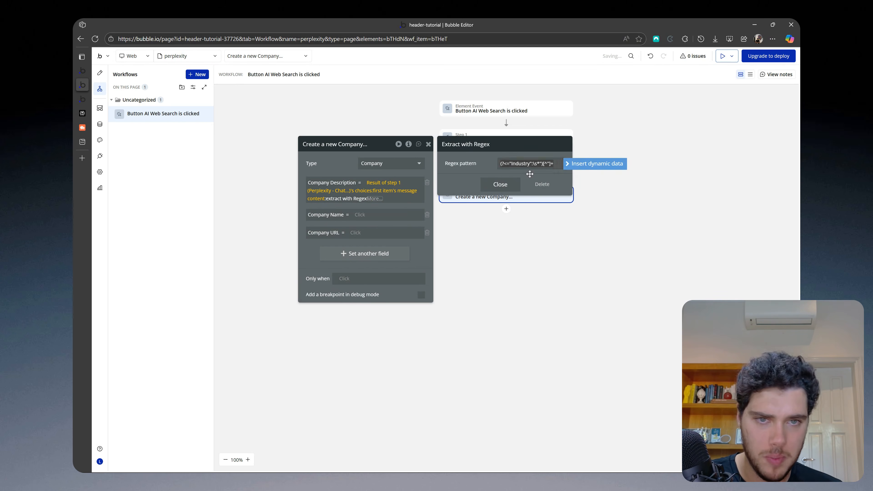
{"action": "left_click_drag", "start_coordinate": [530, 174], "coordinate": [498, 249]}
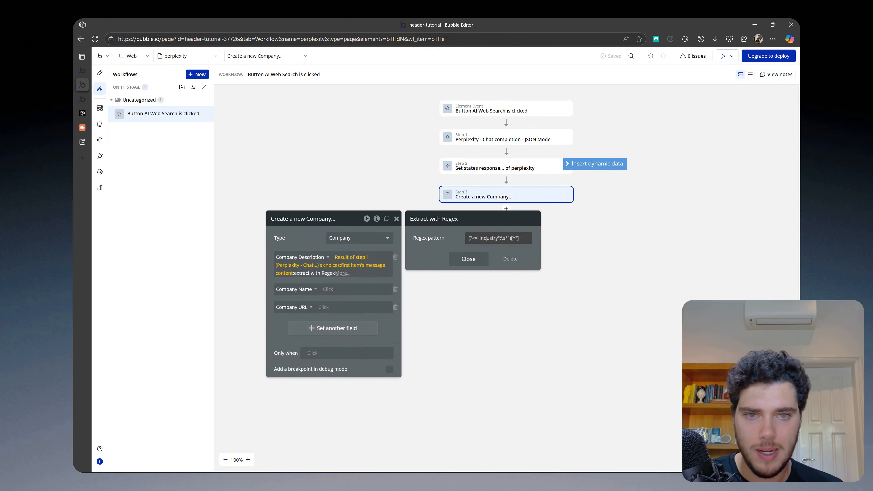
Step: Replace Industry in the Company Description regex pattern with the Company_name key copied from the Perplexity example JSON
{"action": "left_click", "coordinate": [82, 113]}
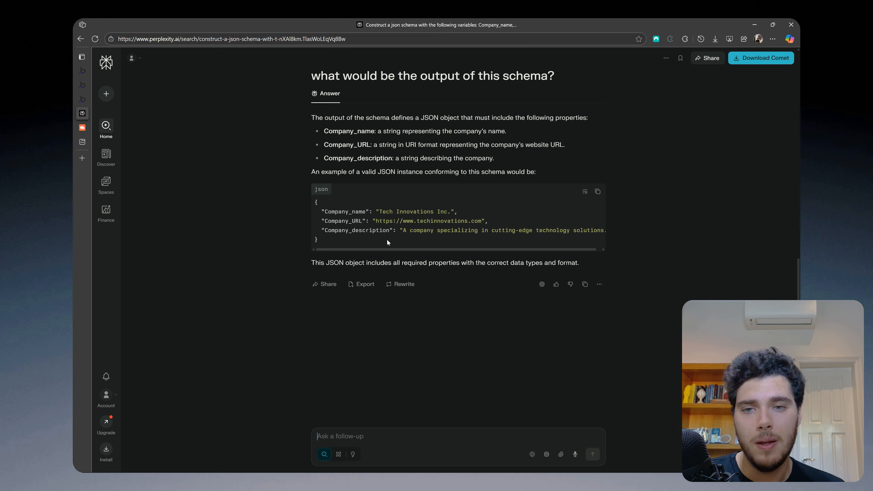
{"action": "left_click", "coordinate": [82, 99]}
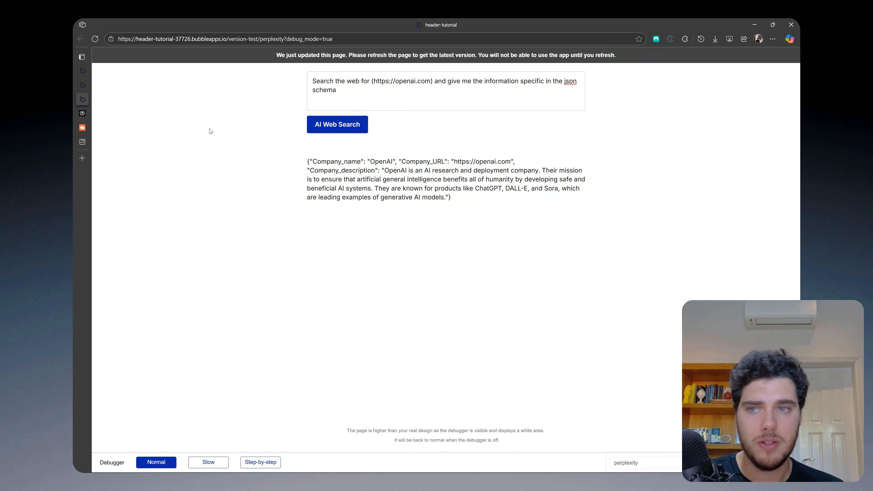
{"action": "left_click", "coordinate": [82, 84]}
{"action": "left_click", "coordinate": [83, 113]}
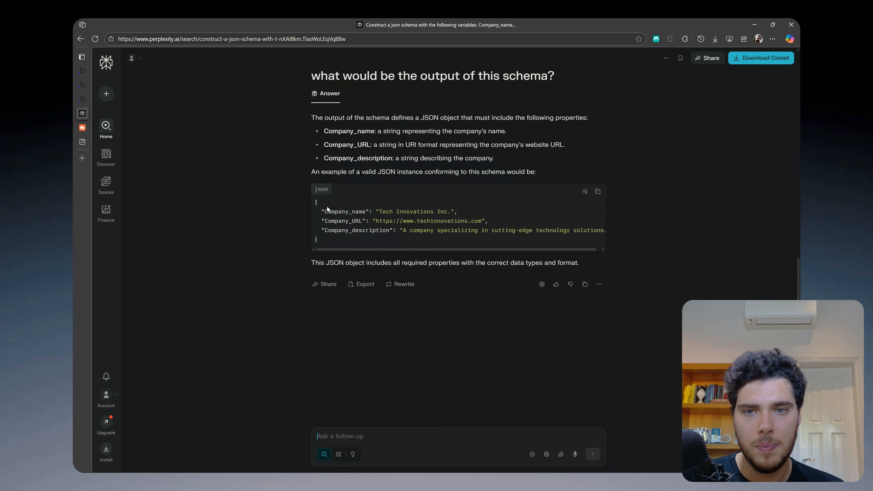
{"action": "left_click", "coordinate": [83, 85]}
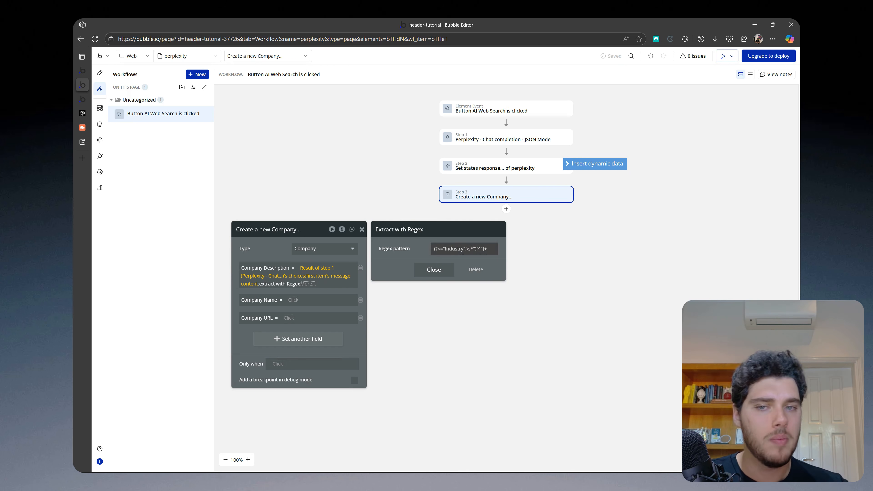
{"action": "double_click", "coordinate": [452, 248]}
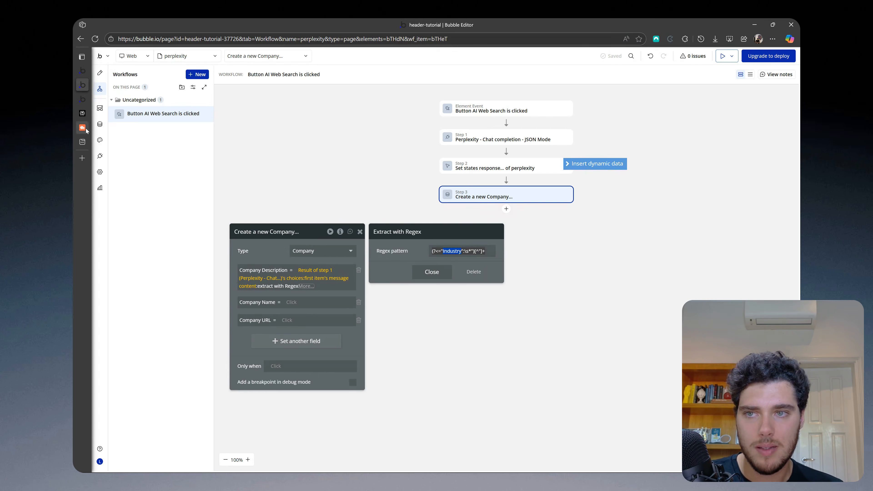
{"action": "left_click", "coordinate": [84, 113]}
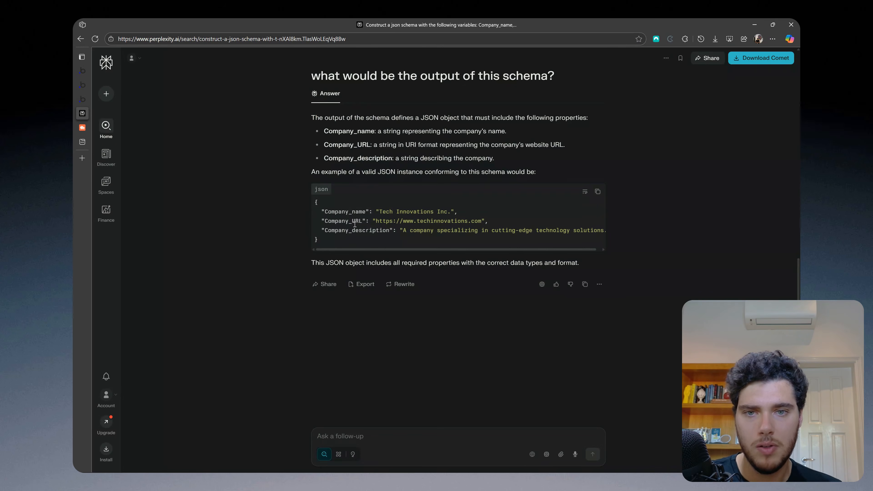
{"action": "double_click", "coordinate": [340, 211]}
{"action": "key", "text": "ctrl+c"}
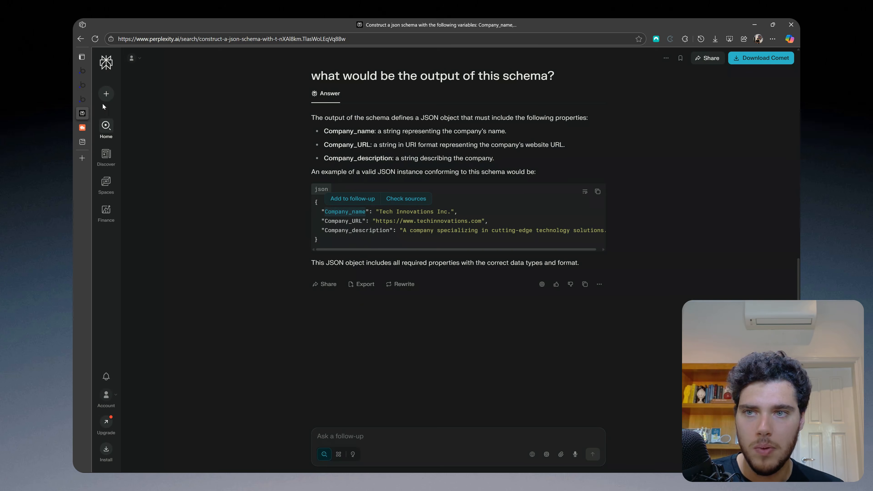
{"action": "left_click", "coordinate": [84, 99]}
{"action": "left_click", "coordinate": [83, 85]}
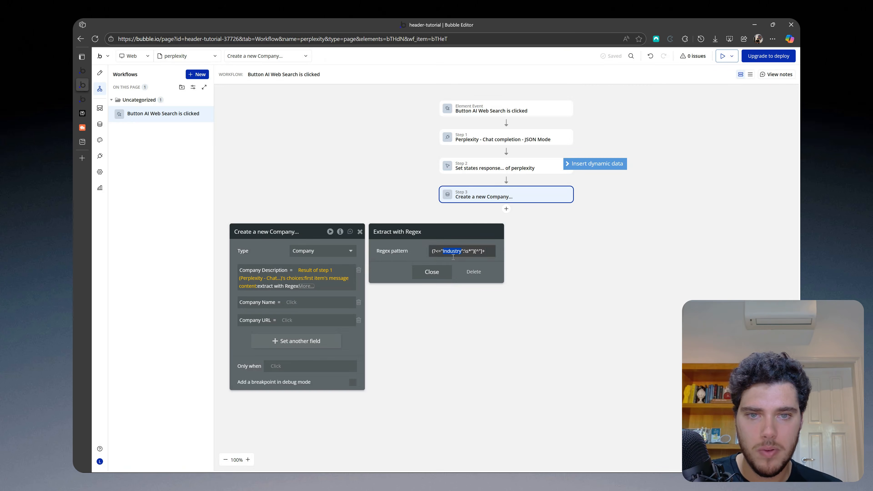
{"action": "key", "text": "ctrl+v"}
{"action": "left_click", "coordinate": [282, 250]}
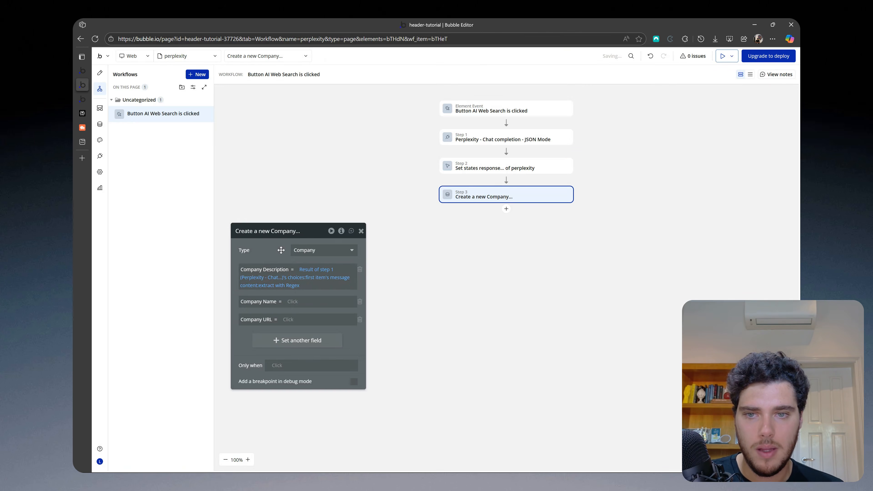
Step: Copy the Company Description expression into the Company Name and Company URL fields
{"action": "left_click_drag", "start_coordinate": [282, 250], "coordinate": [339, 179]}
{"action": "right_click", "coordinate": [374, 210]}
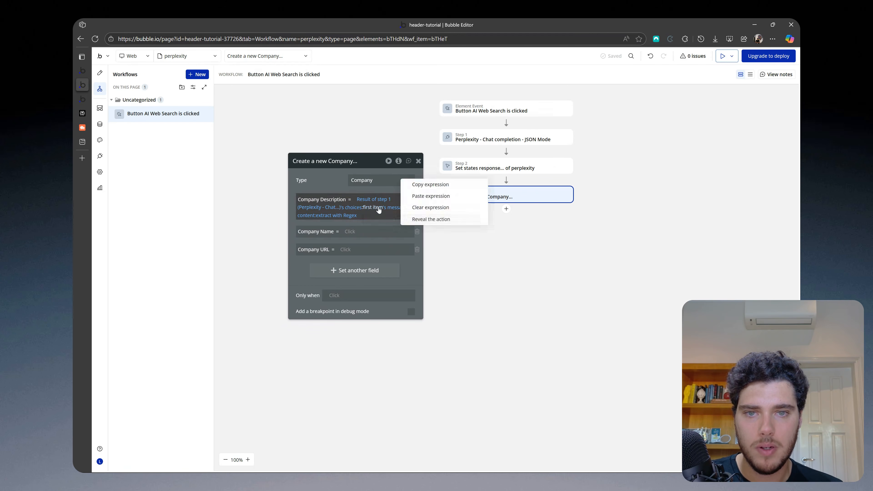
{"action": "left_click", "coordinate": [418, 185]}
{"action": "right_click", "coordinate": [350, 234]}
{"action": "left_click", "coordinate": [401, 223]}
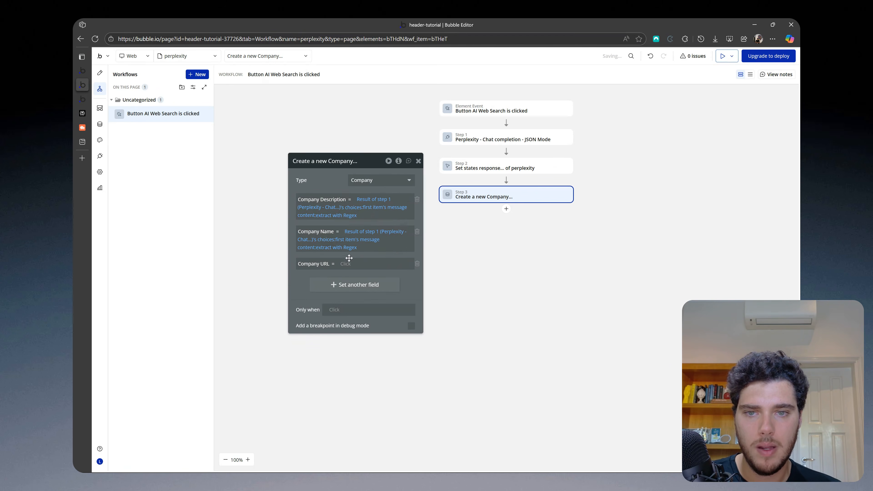
{"action": "right_click", "coordinate": [375, 240]}
{"action": "left_click", "coordinate": [377, 260]}
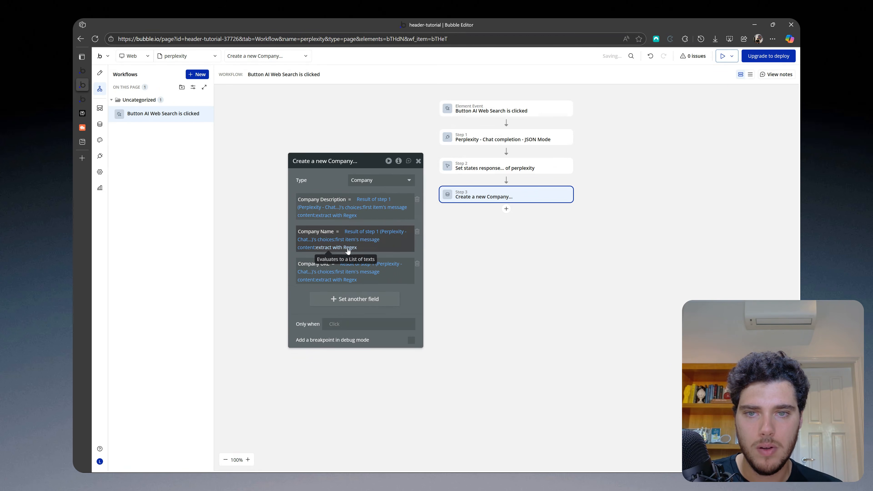
Step: Change the key in the Company Description field's regex pattern to Company_description
{"action": "left_click", "coordinate": [81, 113]}
{"action": "left_click", "coordinate": [82, 85]}
{"action": "left_click", "coordinate": [336, 215]}
{"action": "left_click", "coordinate": [529, 180]}
{"action": "key", "text": "BackSpace"}
{"action": "key", "text": "BackSpace"}
{"action": "key", "text": "BackSpace"}
{"action": "key", "text": "BackSpace"}
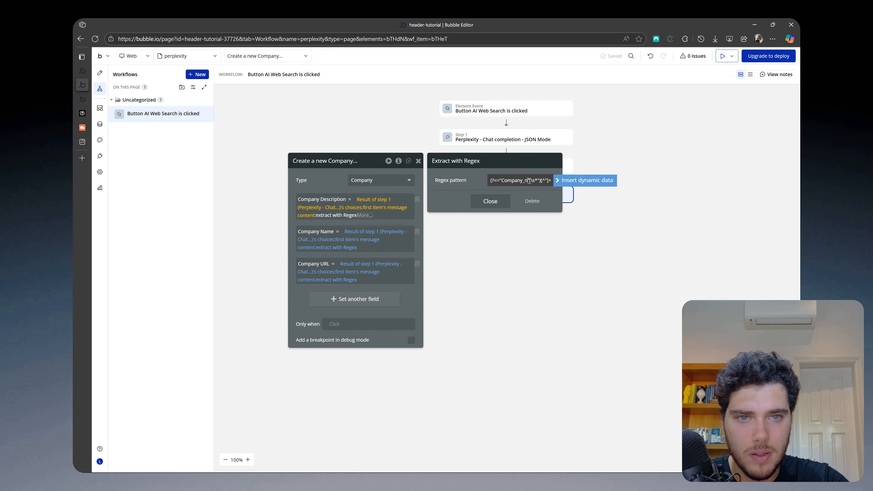
{"action": "type", "text": "description"}
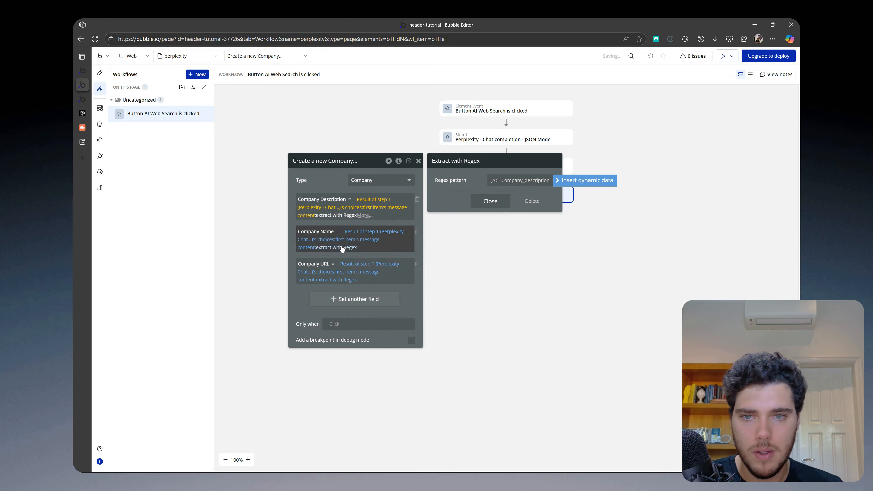
Step: Change the key in the Company URL field's regex pattern to Company_URL
{"action": "left_click", "coordinate": [336, 280]}
{"action": "left_click", "coordinate": [529, 182]}
{"action": "key", "text": "BackSpace"}
{"action": "key", "text": "BackSpace"}
{"action": "key", "text": "BackSpace"}
{"action": "key", "text": "BackSpace"}
{"action": "key", "text": "Caps_Lock"}
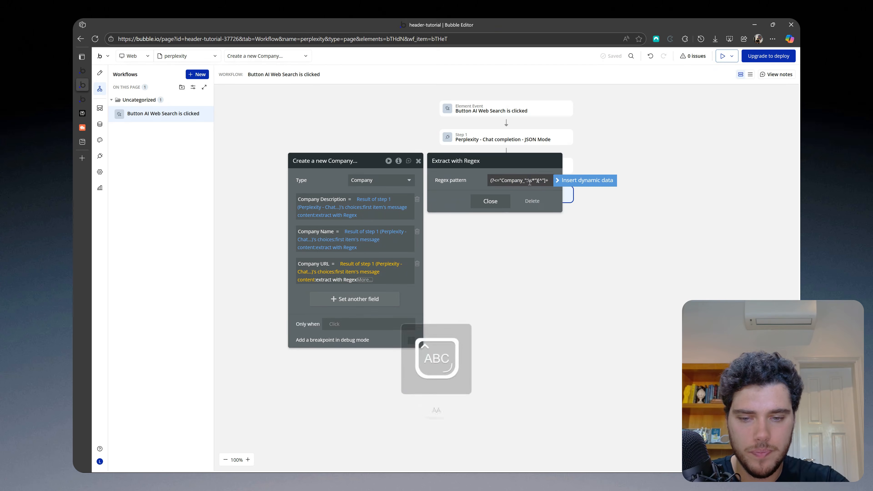
{"action": "type", "text": "URL"}
{"action": "key", "text": "Caps_Lock"}
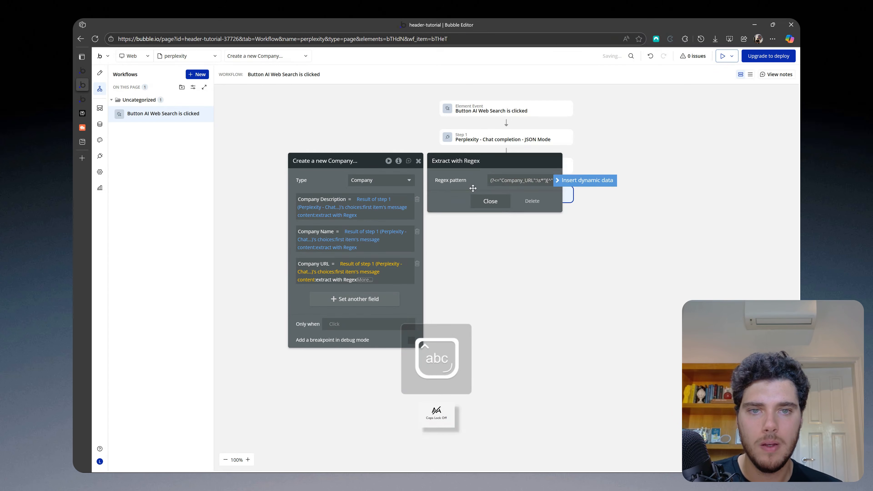
{"action": "left_click", "coordinate": [320, 180]}
{"action": "left_click_drag", "start_coordinate": [321, 180], "coordinate": [320, 145]}
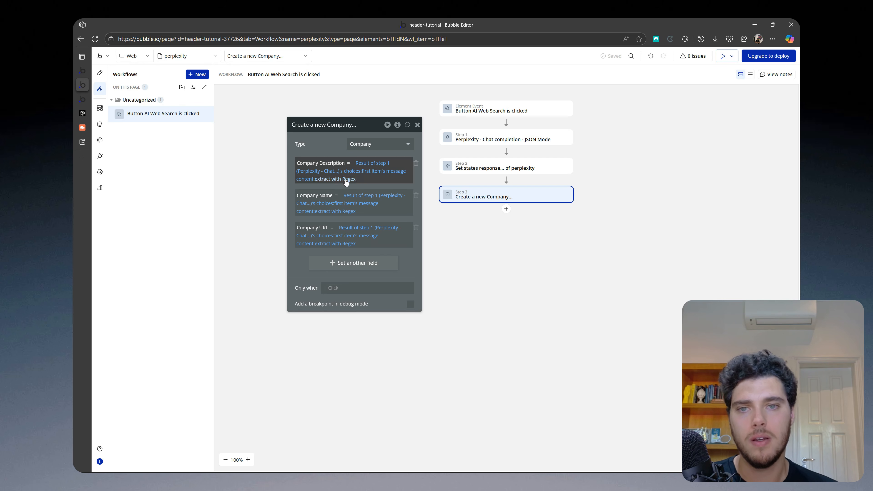
Step: Add a repeating group to the perplexity page below the perplexity's response text
{"action": "left_click_drag", "start_coordinate": [380, 186], "coordinate": [351, 187]}
{"action": "left_click", "coordinate": [100, 73]}
{"action": "left_click", "coordinate": [165, 204]}
{"action": "type", "text": "rep"}
{"action": "key", "text": "BackSpace"}
{"action": "type", "text": "pea"}
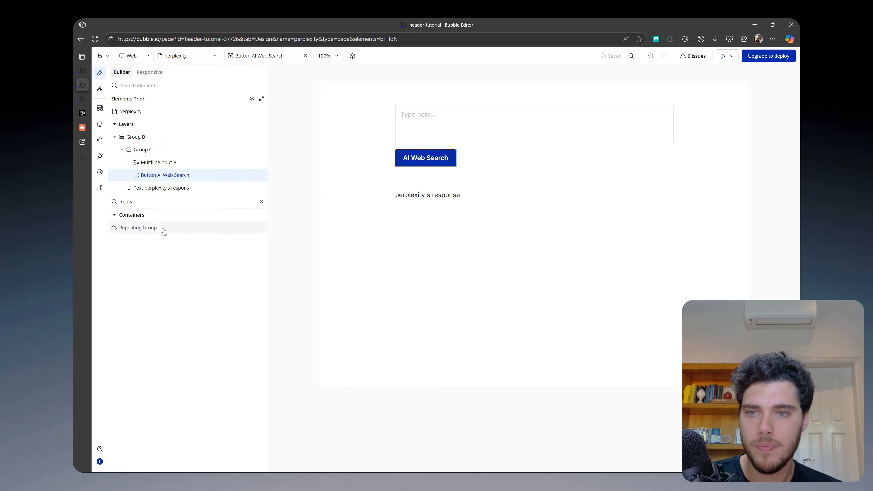
{"action": "left_click_drag", "start_coordinate": [162, 228], "coordinate": [398, 226]}
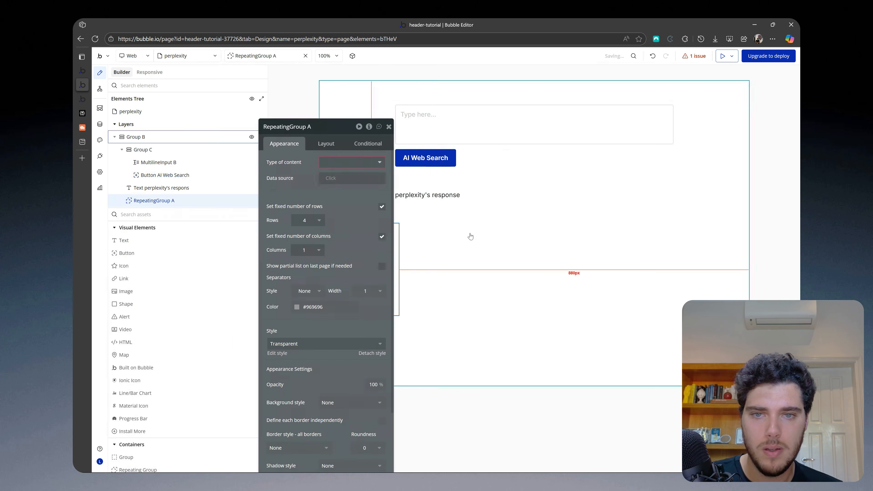
Step: Set the repeating group's type of content to Company and its data source to a search for Companys
{"action": "left_click", "coordinate": [304, 159]}
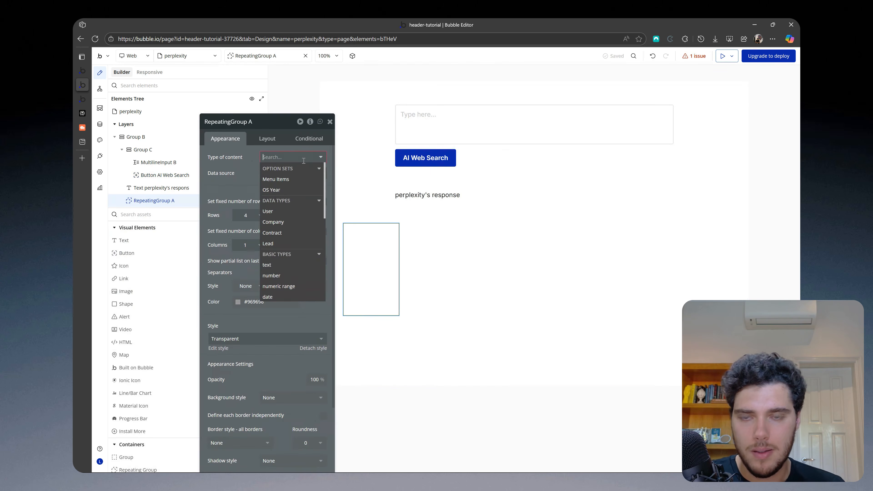
{"action": "type", "text": "comp"}
{"action": "key", "text": "Return"}
{"action": "left_click", "coordinate": [292, 176]}
{"action": "left_click", "coordinate": [283, 196]}
{"action": "left_click", "coordinate": [404, 154]}
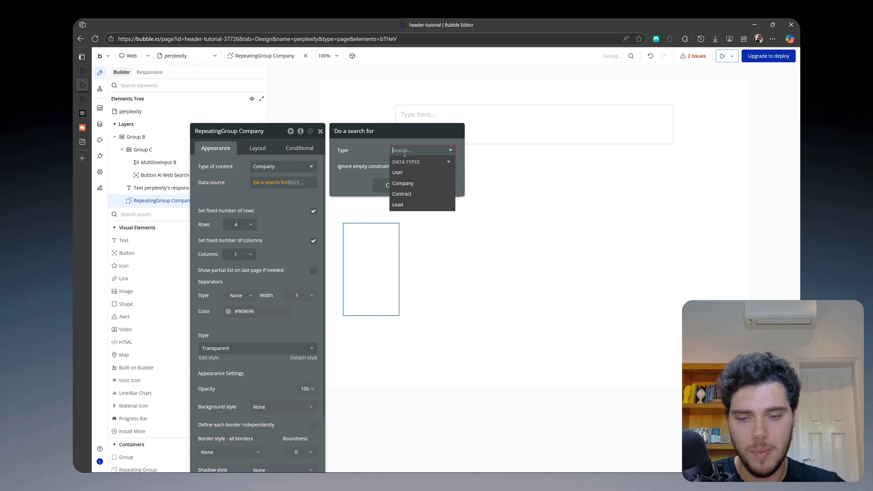
{"action": "type", "text": "compa"}
{"action": "left_click", "coordinate": [403, 172]}
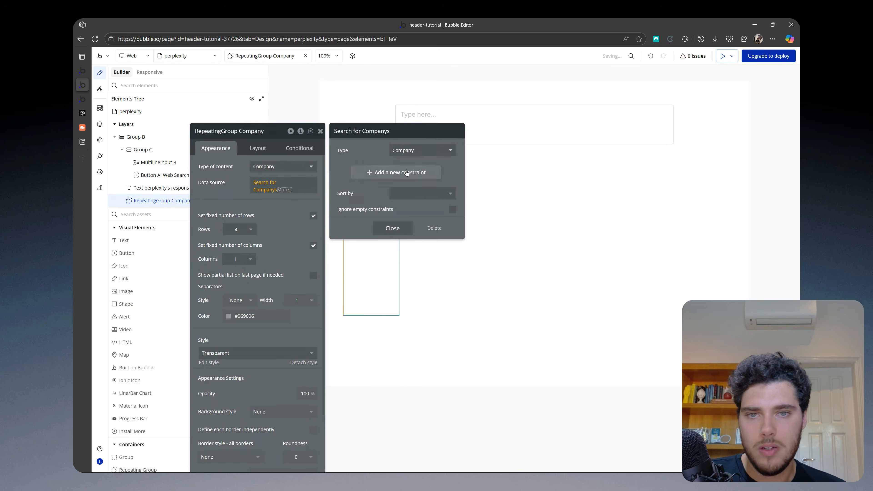
{"action": "left_click", "coordinate": [284, 207]}
{"action": "left_click_drag", "start_coordinate": [284, 208], "coordinate": [282, 186]}
Step: Turn off fitting width to content for the Company repeating group
{"action": "left_click", "coordinate": [257, 126]}
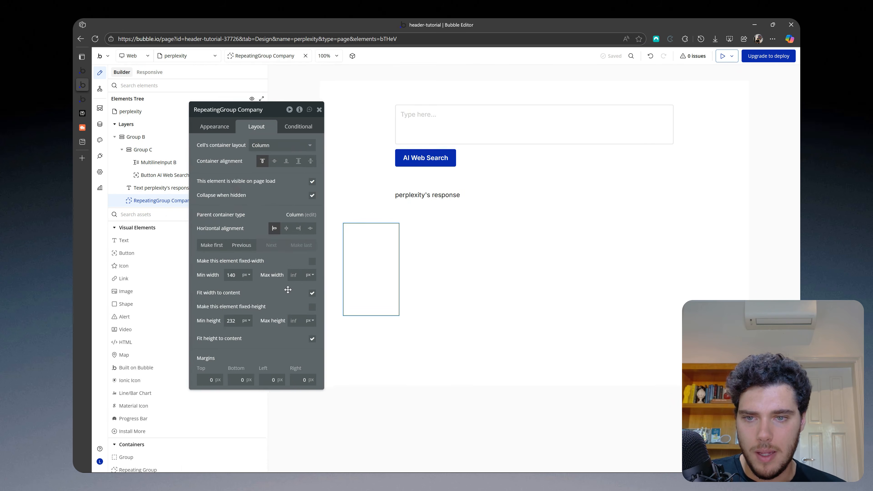
{"action": "left_click_drag", "start_coordinate": [288, 289], "coordinate": [306, 275]}
{"action": "left_click", "coordinate": [335, 280]}
Step: Place a group container inside the first cell of the Company repeating group
{"action": "left_click", "coordinate": [144, 214]}
{"action": "type", "text": "group"}
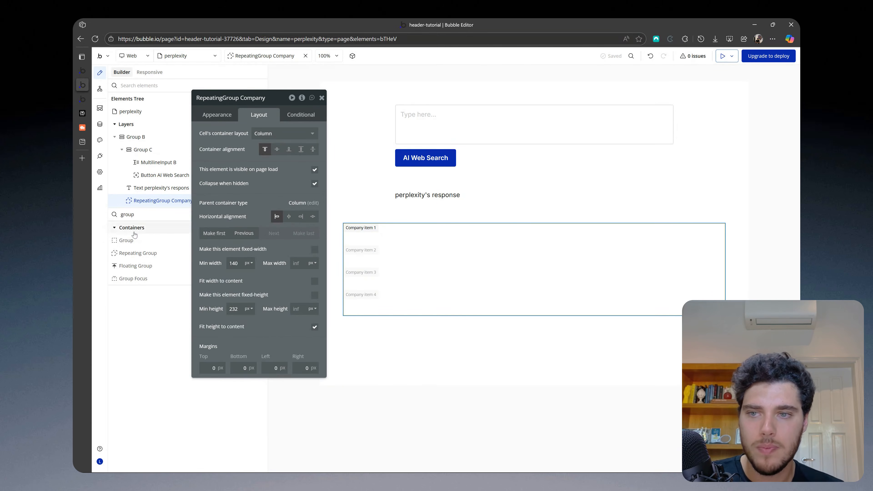
{"action": "left_click_drag", "start_coordinate": [151, 242], "coordinate": [404, 233]}
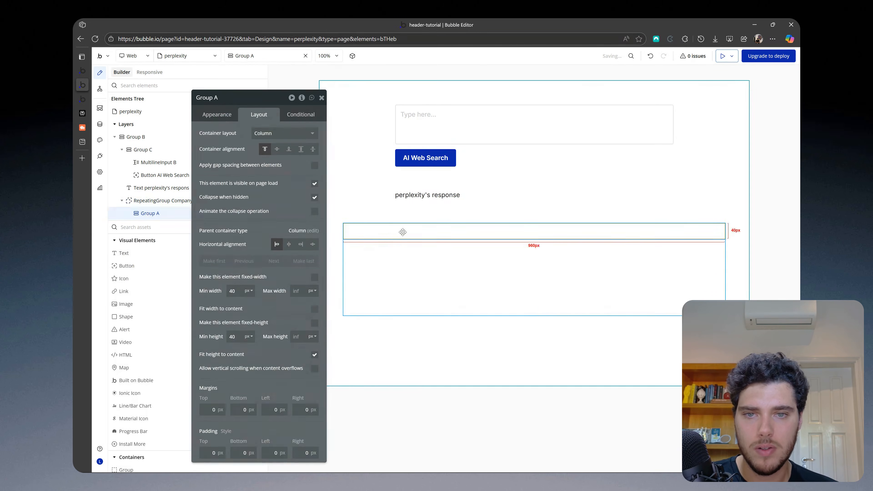
Step: Set the cell group's type of content to Company and its data source to Current cell's Company
{"action": "left_click", "coordinate": [220, 115]}
{"action": "left_click", "coordinate": [264, 132]}
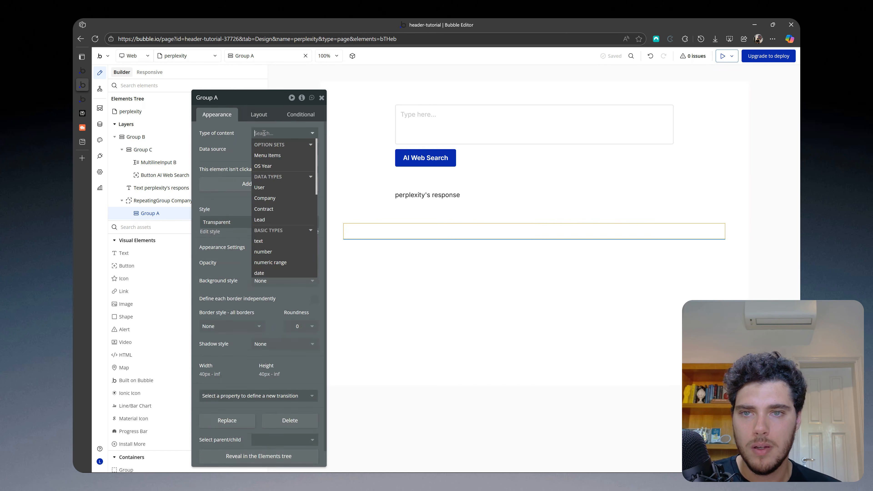
{"action": "left_click", "coordinate": [264, 198]}
{"action": "left_click", "coordinate": [275, 149]}
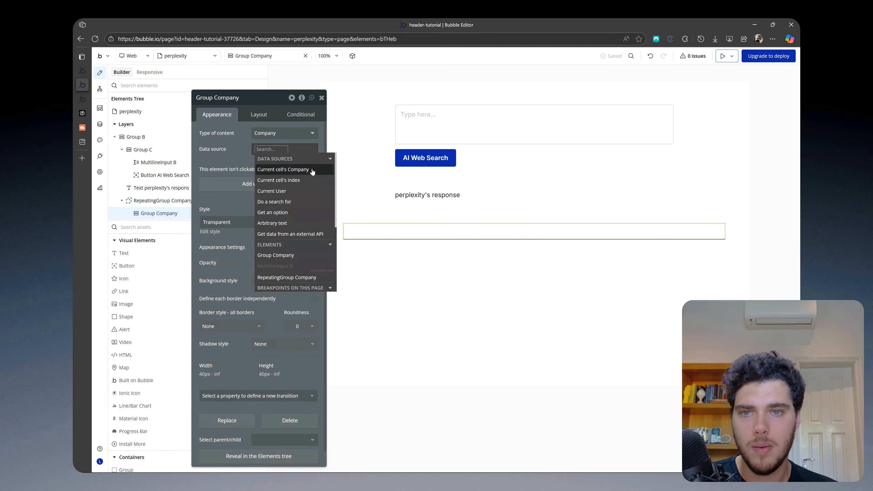
{"action": "left_click", "coordinate": [294, 171]}
{"action": "left_click", "coordinate": [237, 168]}
{"action": "left_click_drag", "start_coordinate": [237, 169], "coordinate": [223, 167]}
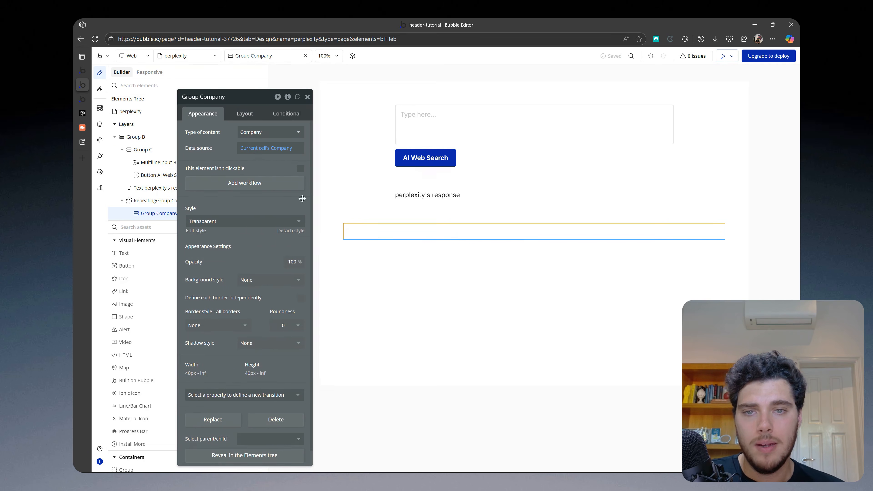
Step: Add a text inside the cell group reading "Company Name:" followed by Parent group's Company's Company Name
{"action": "left_click_drag", "start_coordinate": [132, 258], "coordinate": [368, 235]}
{"action": "type", "text": "Company Name:"}
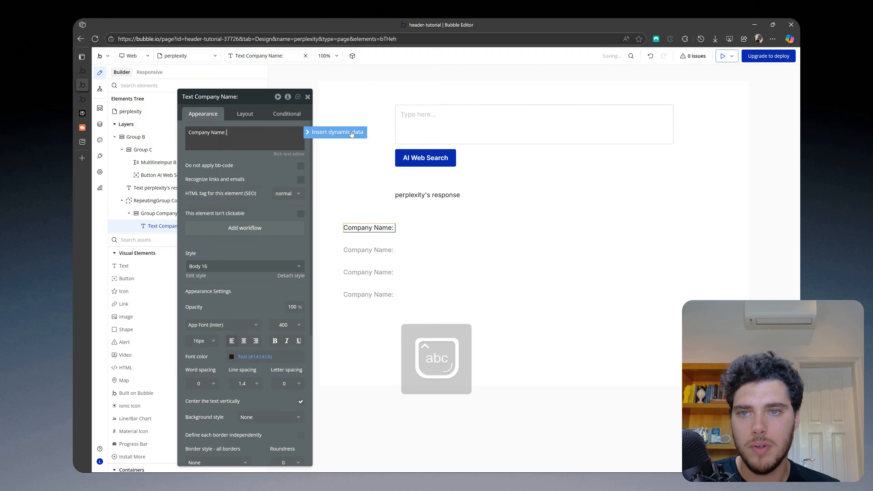
{"action": "left_click", "coordinate": [351, 133]}
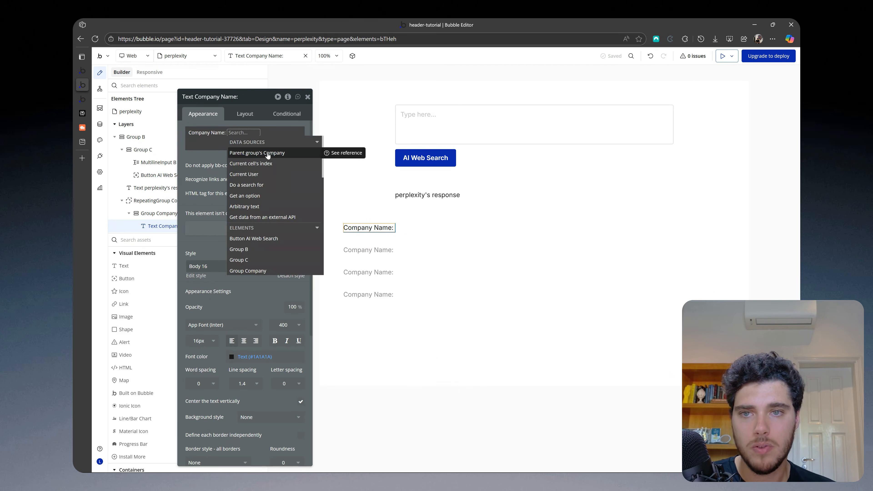
{"action": "left_click", "coordinate": [268, 156]}
{"action": "left_click", "coordinate": [265, 198]}
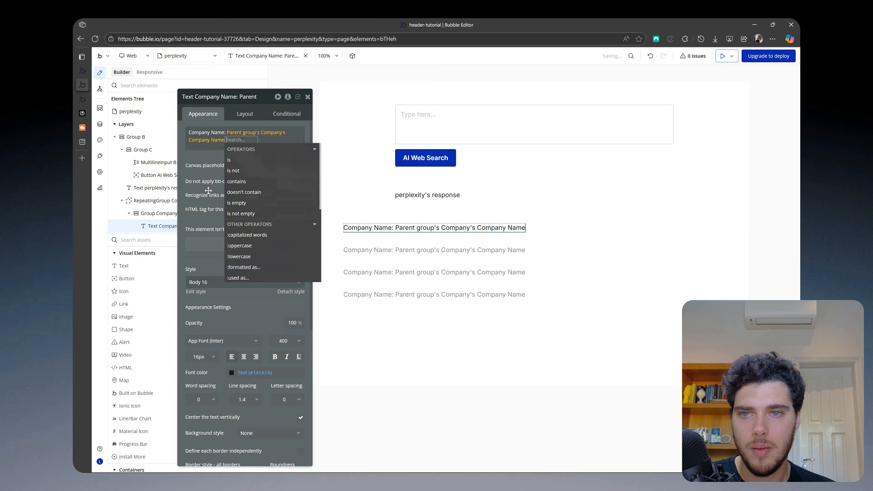
{"action": "left_click", "coordinate": [208, 190]}
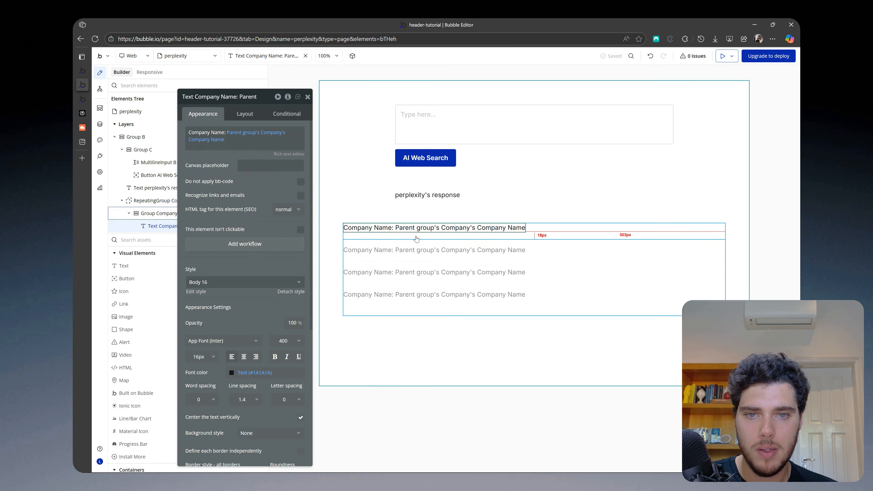
Step: Paste two copies of the Company Name text into the cell group
{"action": "left_click", "coordinate": [416, 238]}
{"action": "key", "text": "ctrl+v"}
{"action": "left_click", "coordinate": [560, 235]}
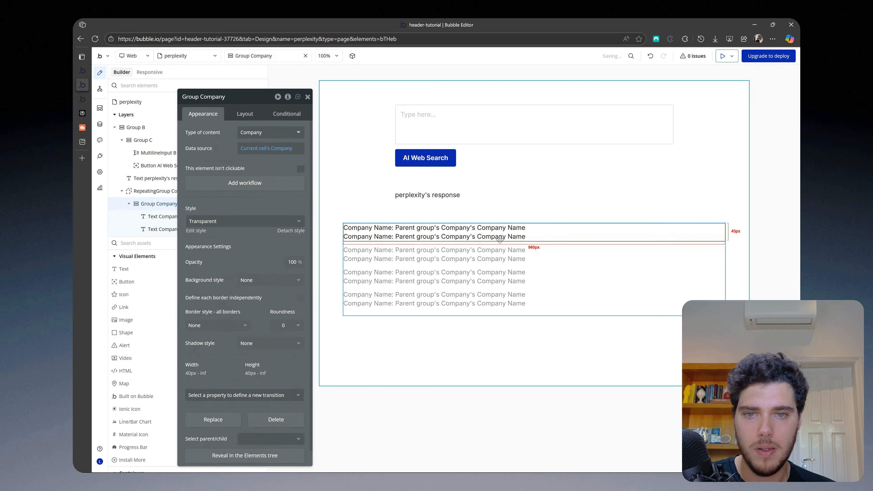
{"action": "key", "text": "ctrl+v"}
Step: Change the second text's label to "Company URL:" and its dynamic value to Parent group's Company's Company URL
{"action": "double_click", "coordinate": [218, 132]}
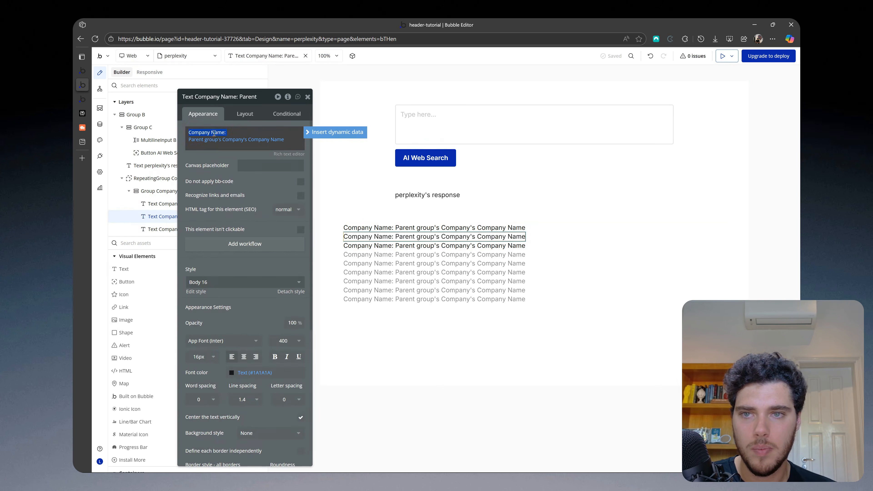
{"action": "key", "text": "Caps_Lock"}
{"action": "type", "text": "URL"}
{"action": "key", "text": "Caps_Lock"}
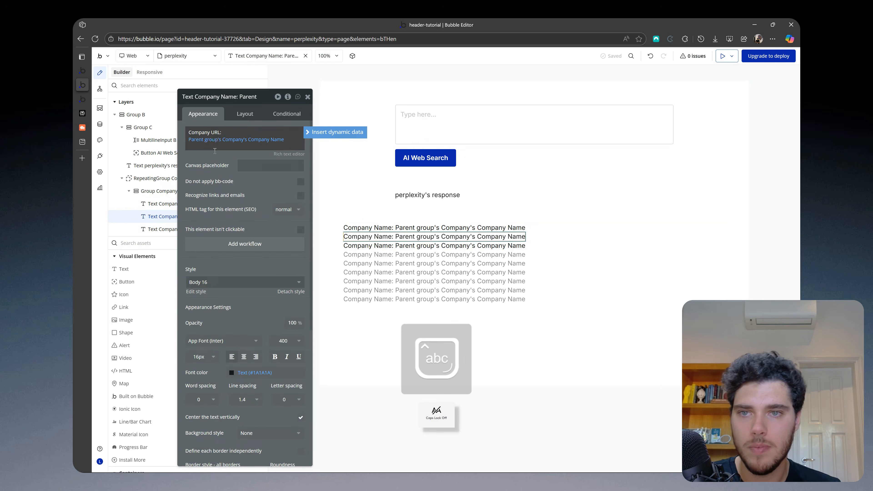
{"action": "left_click", "coordinate": [231, 141]}
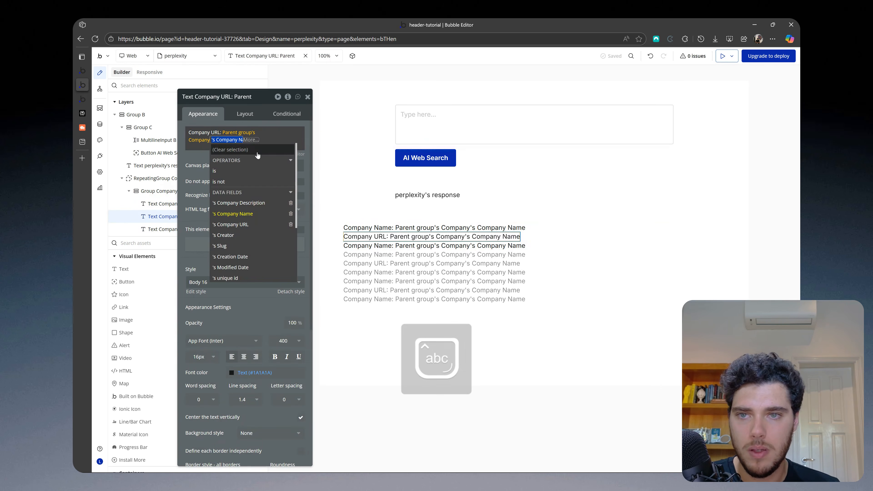
{"action": "left_click", "coordinate": [240, 224]}
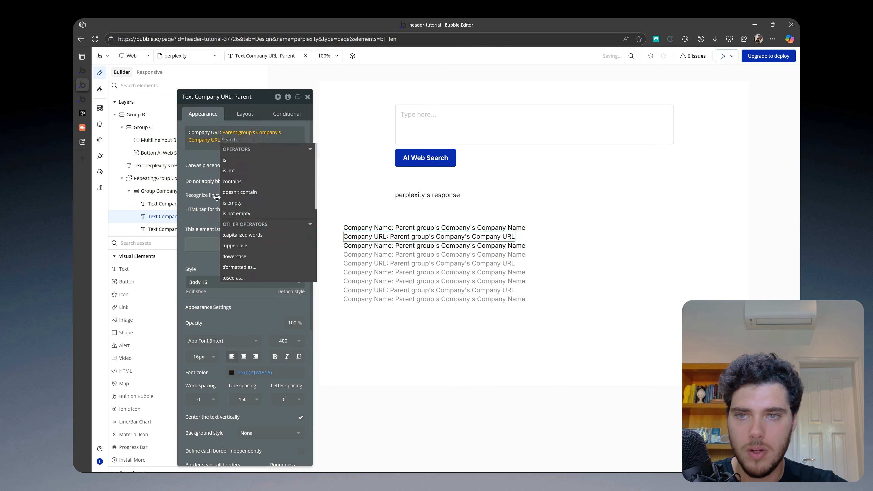
{"action": "left_click", "coordinate": [207, 180]}
Step: Change the third text's label to "Company Description:" and its dynamic value to Parent group's Company's Company Description
{"action": "left_click", "coordinate": [446, 245]}
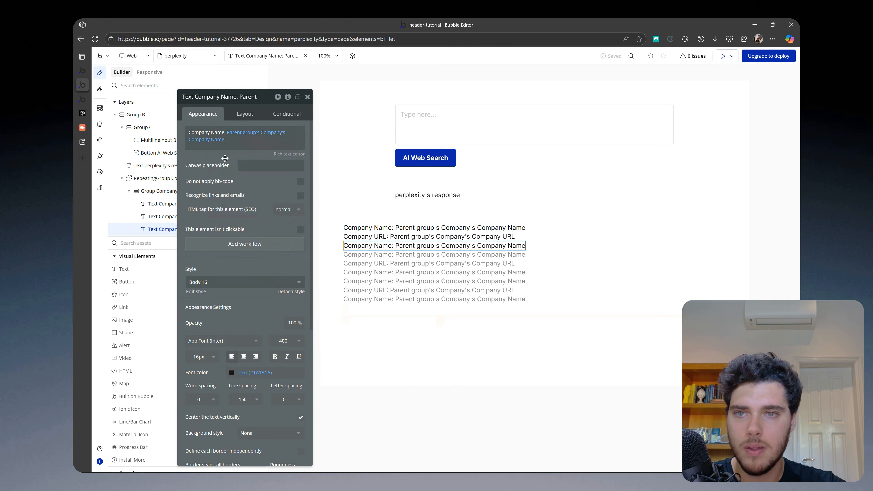
{"action": "double_click", "coordinate": [219, 132]}
{"action": "type", "text": "Descrit"}
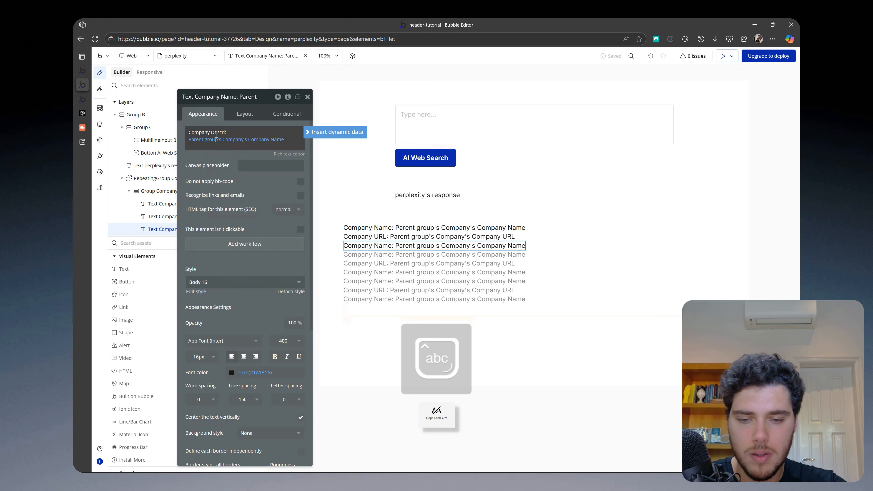
{"action": "type", "text": "ption"}
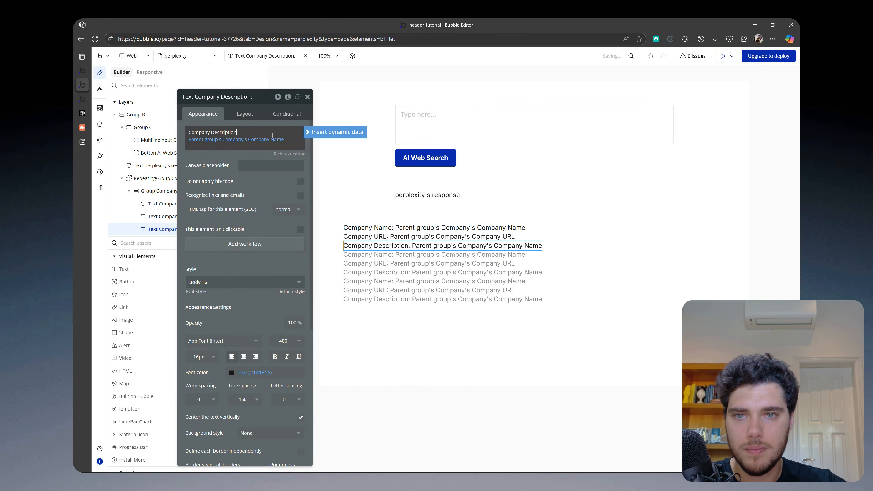
{"action": "left_click", "coordinate": [272, 135]}
{"action": "left_click", "coordinate": [257, 203]}
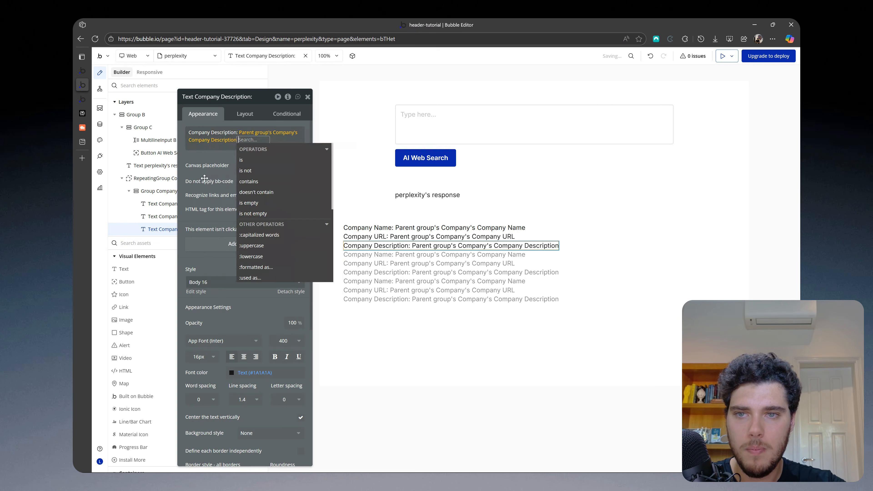
{"action": "left_click", "coordinate": [204, 172]}
Step: Set the cell group's bottom padding to 12 px
{"action": "left_click", "coordinate": [592, 235]}
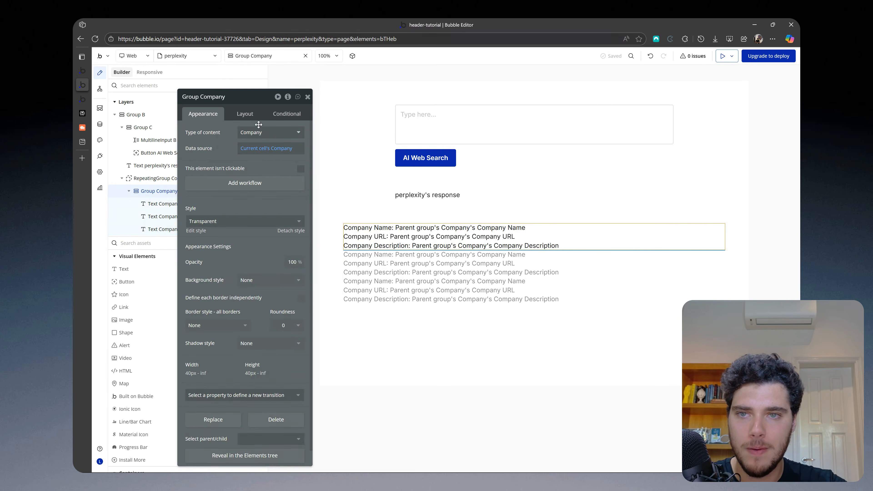
{"action": "left_click", "coordinate": [244, 114]}
{"action": "left_click_drag", "start_coordinate": [250, 301], "coordinate": [245, 253]}
{"action": "left_click", "coordinate": [225, 404]}
{"action": "type", "text": "12"}
{"action": "left_click", "coordinate": [230, 377]}
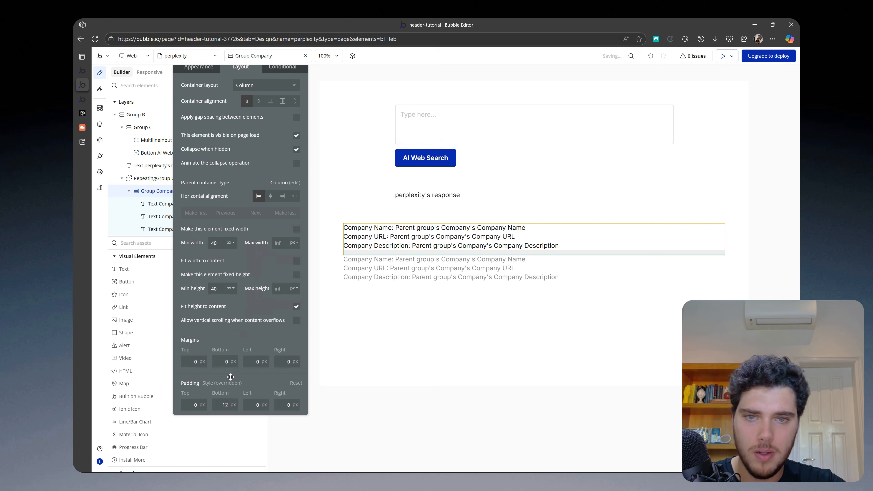
{"action": "left_click", "coordinate": [767, 283]}
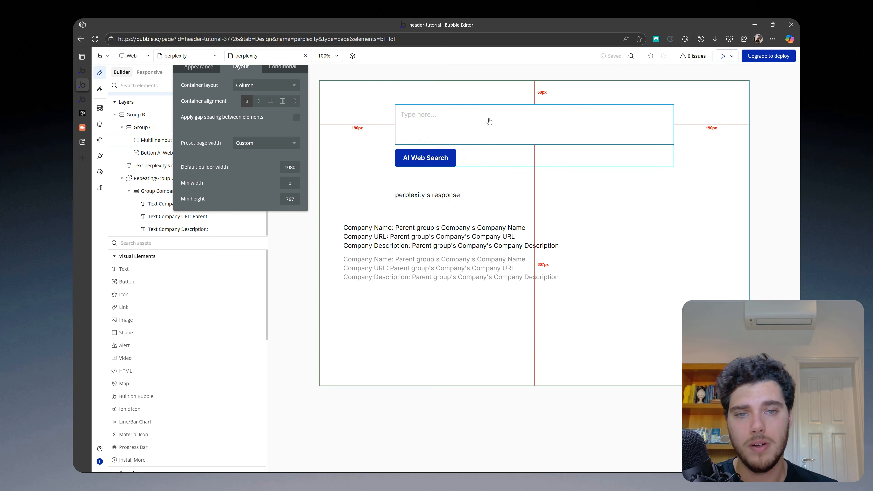
{"action": "left_click", "coordinate": [723, 56]}
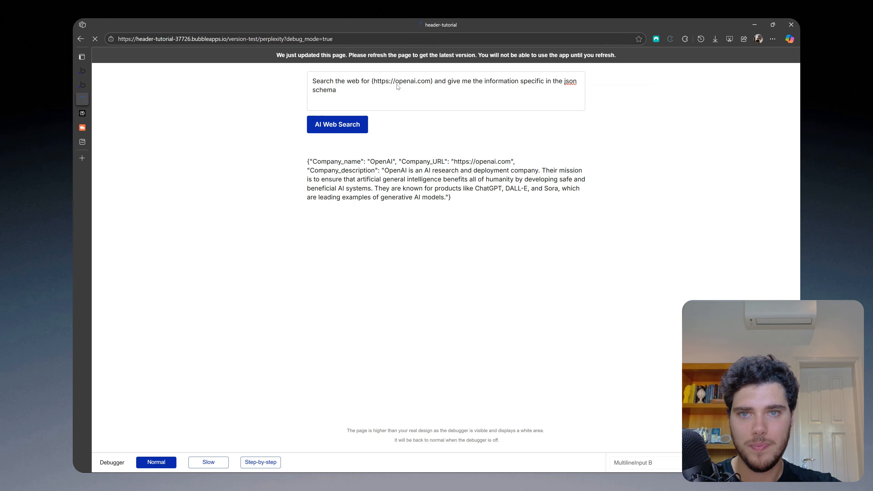
{"action": "left_click", "coordinate": [372, 88]}
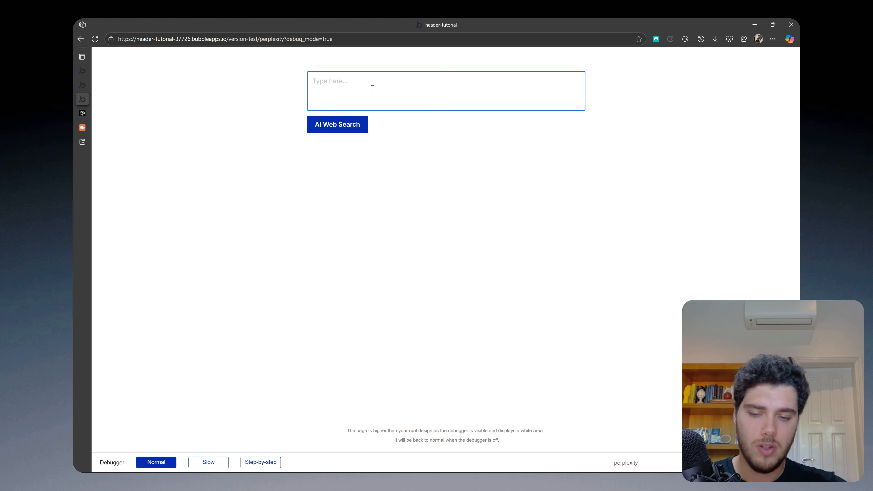
{"action": "type", "text": "Search the web and give me information"}
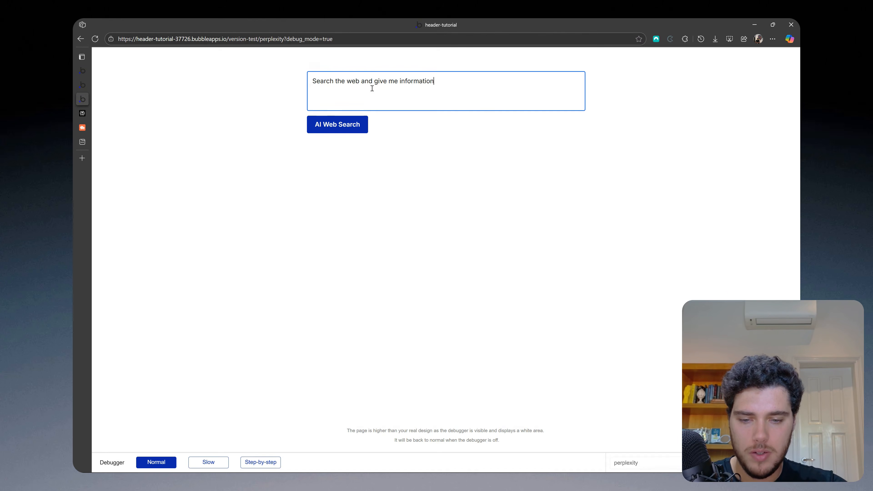
{"action": "type", "text": " about https:/"}
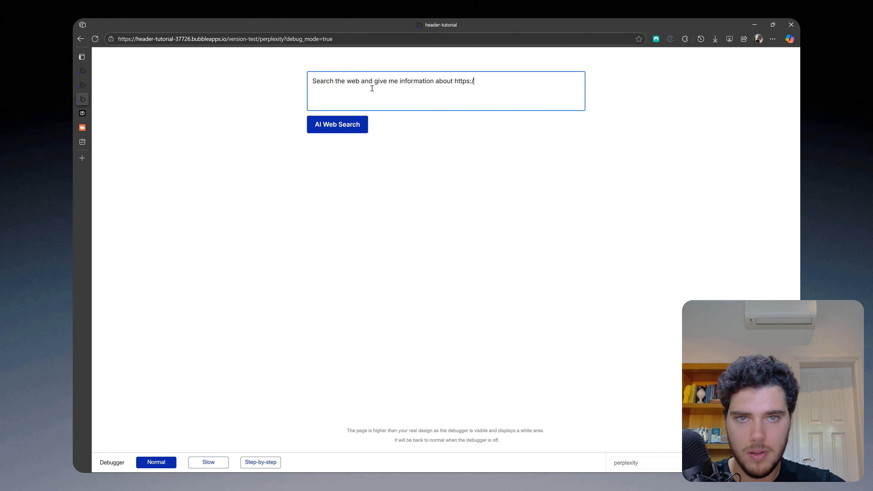
{"action": "type", "text": "/nocodebuff"}
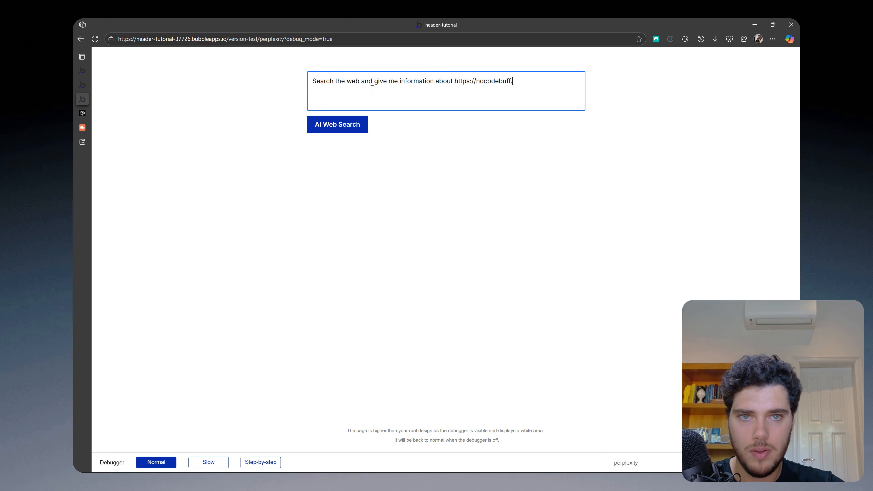
{"action": "type", "text": "s.com"}
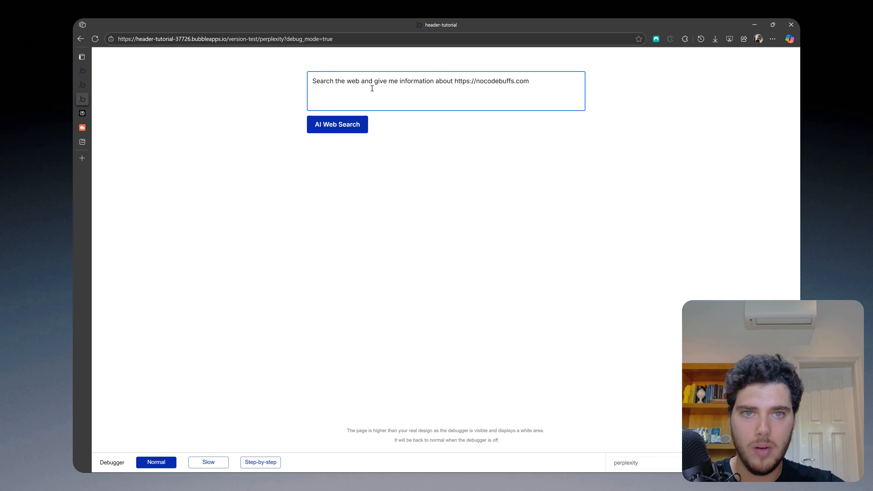
{"action": "left_click", "coordinate": [337, 124]}
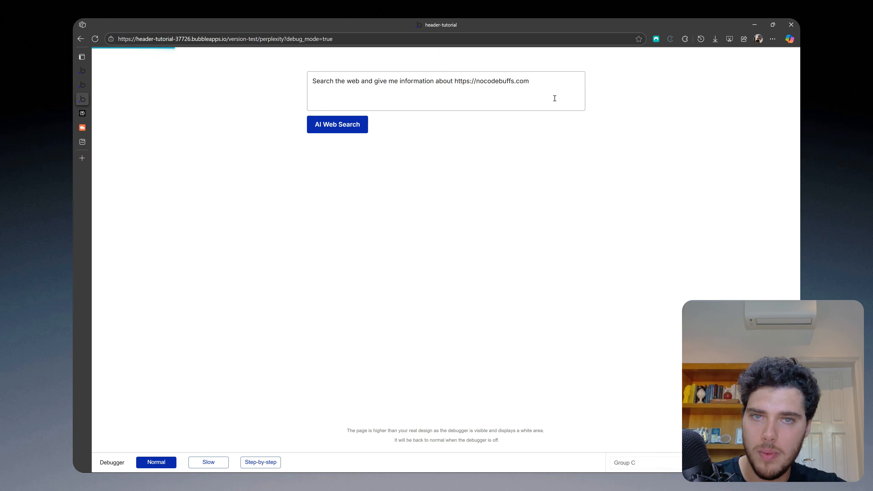
Step: View the No-Code Buffs community site and the Perplexity schema example, and return to the app preview to check the search result
{"action": "left_click", "coordinate": [87, 129]}
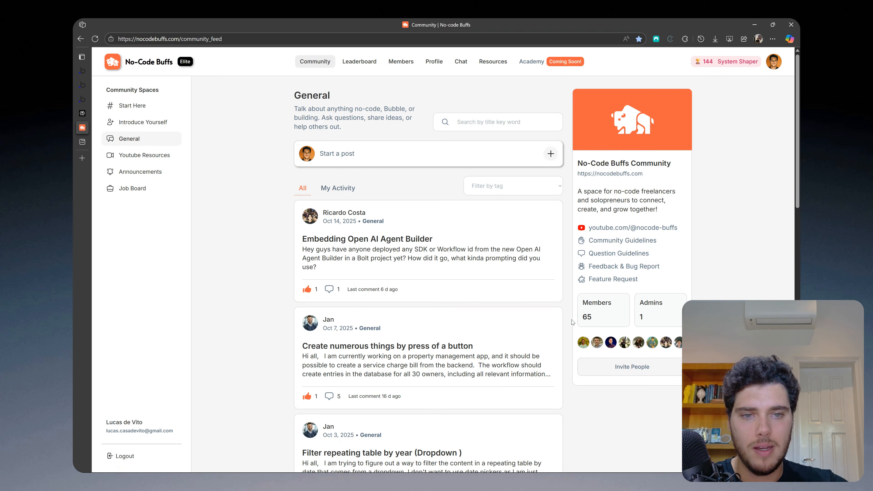
{"action": "left_click", "coordinate": [82, 113]}
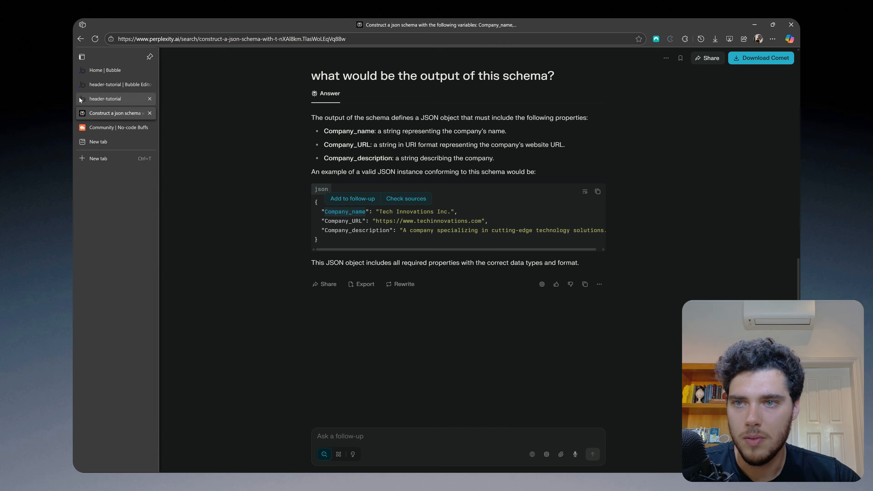
{"action": "left_click", "coordinate": [94, 90]}
{"action": "left_click", "coordinate": [93, 98]}
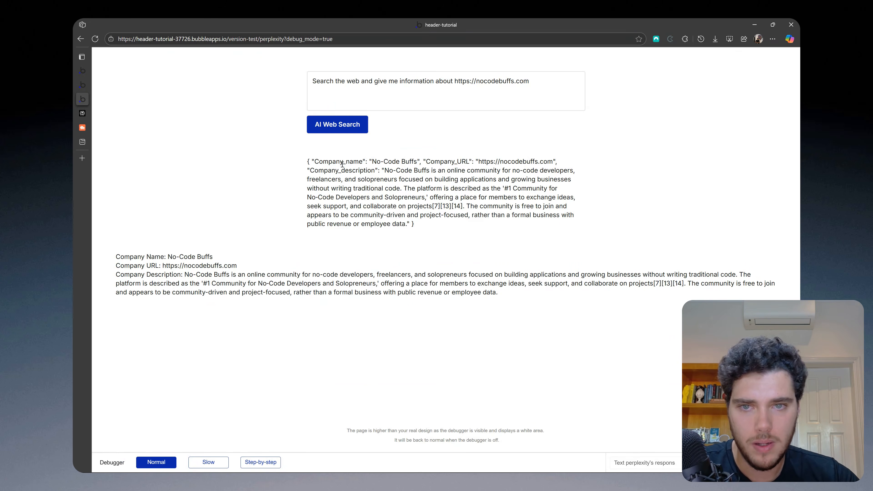
{"action": "double_click", "coordinate": [501, 81]}
{"action": "type", "text": "openai.com"}
{"action": "left_click", "coordinate": [337, 125]}
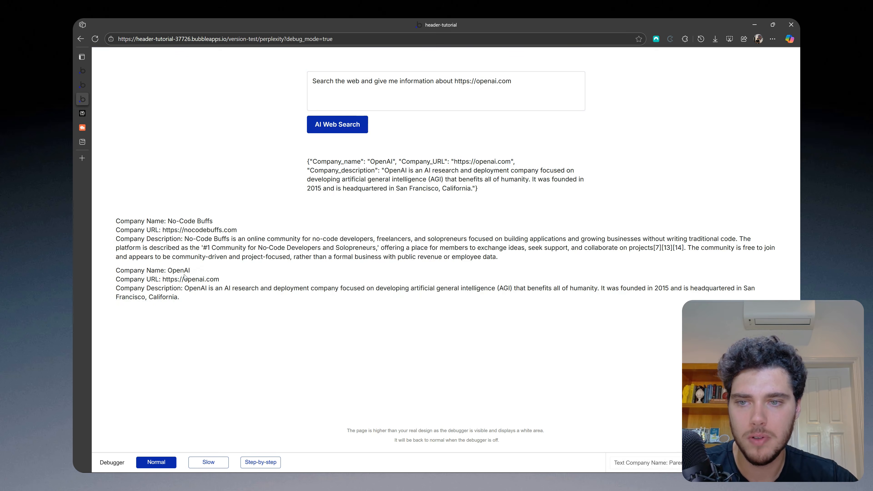
{"action": "left_click", "coordinate": [82, 85]}
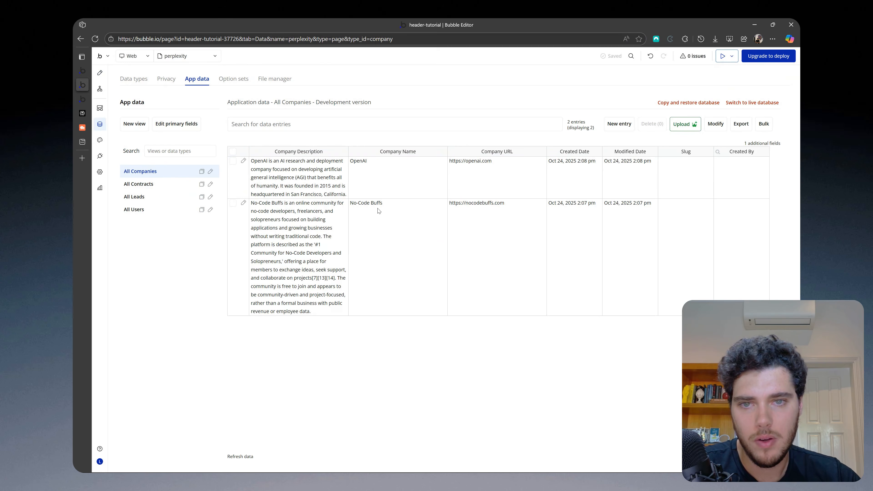